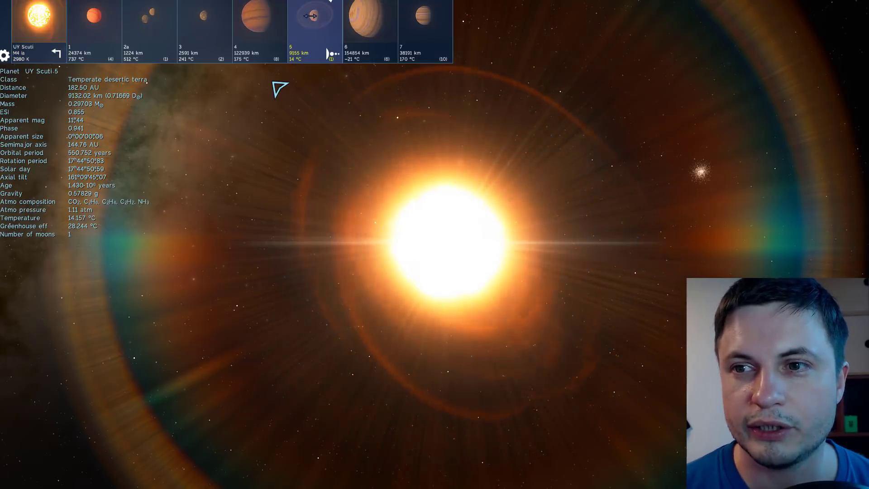
# Travel to the temperate planet UY Scuti 5
pyautogui.press('g')
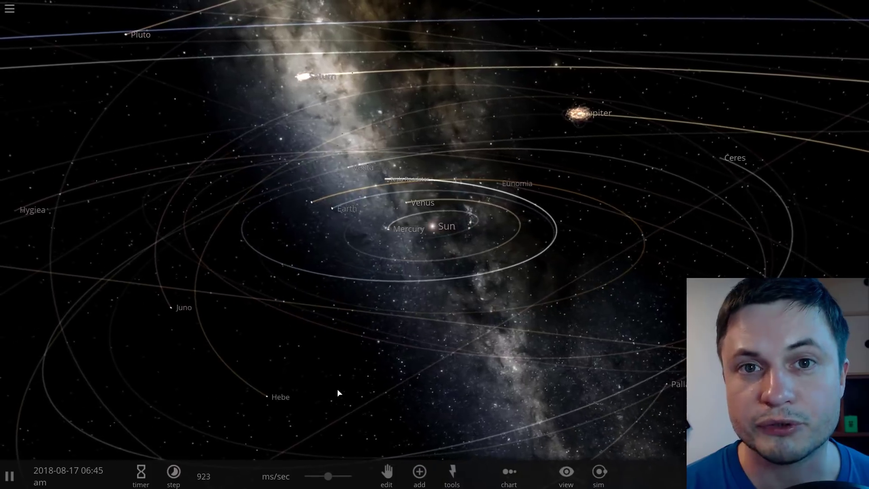
# Preview the star UY Scuti over the Sun to compare its size with the planets' orbits, without placing it
pyautogui.click(419, 475)
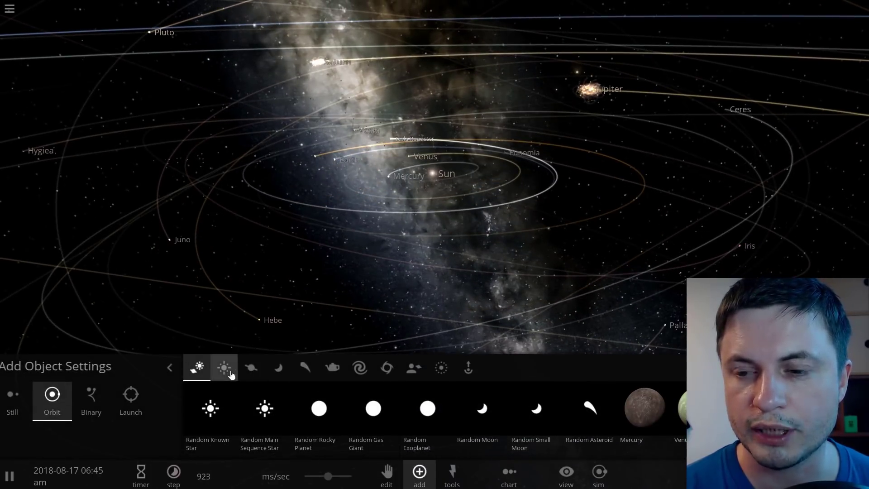
pyautogui.click(230, 374)
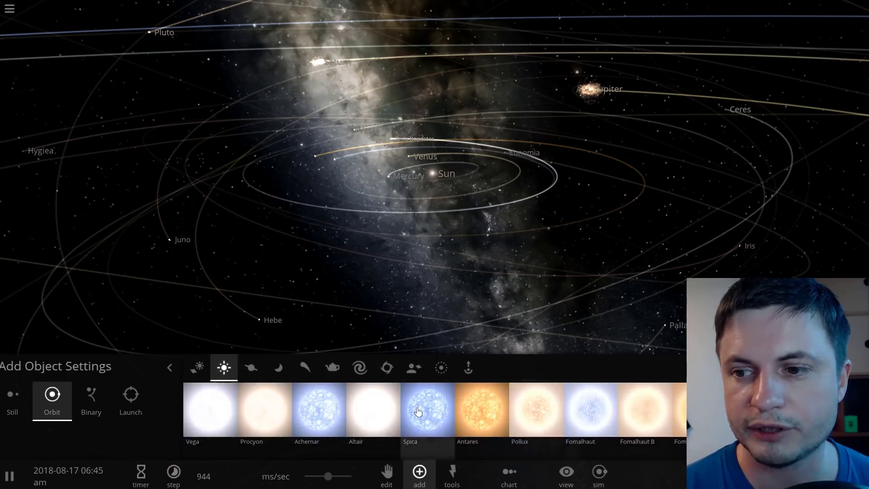
pyautogui.click(418, 411)
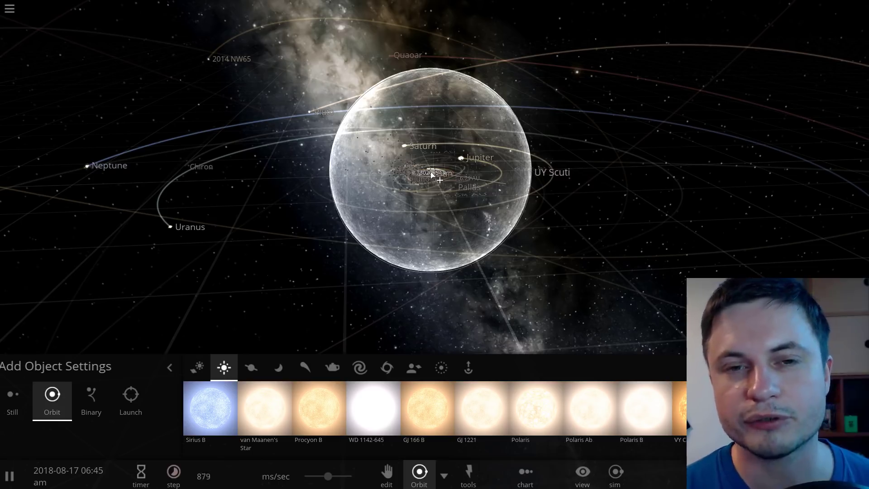
pyautogui.press('Escape')
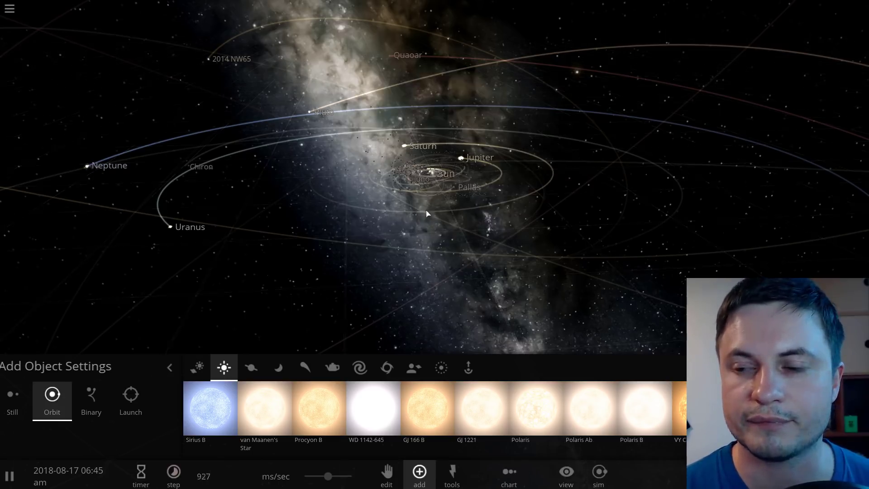
pyautogui.moveTo(428, 210); pyautogui.dragTo(452, 234)
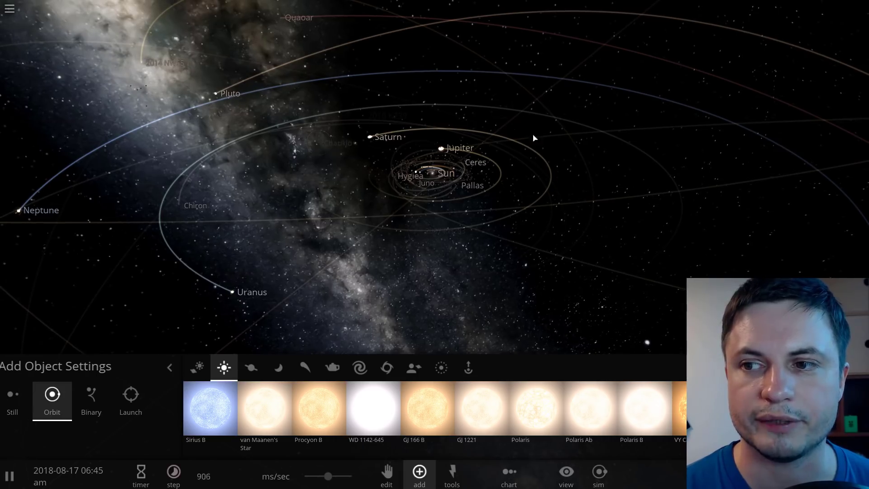
pyautogui.moveTo(417, 236); pyautogui.dragTo(530, 219)
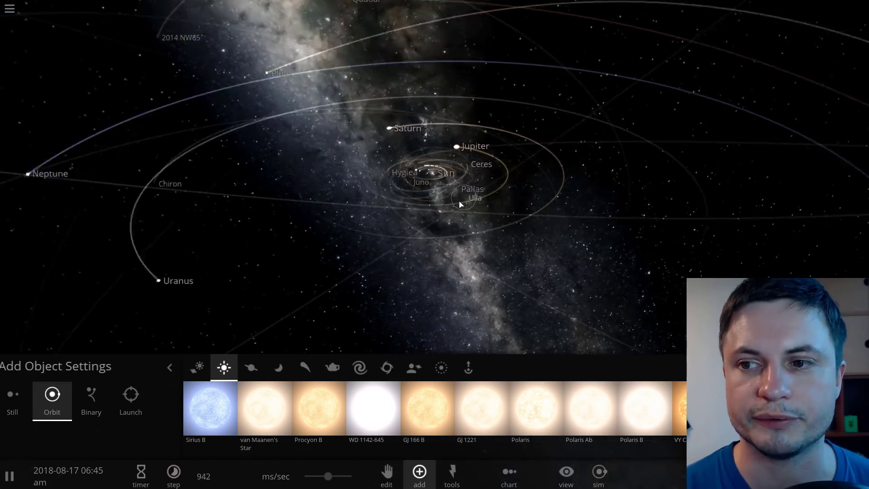
# Start an empty simulation and place the star UY Scuti in it
pyautogui.click(10, 10)
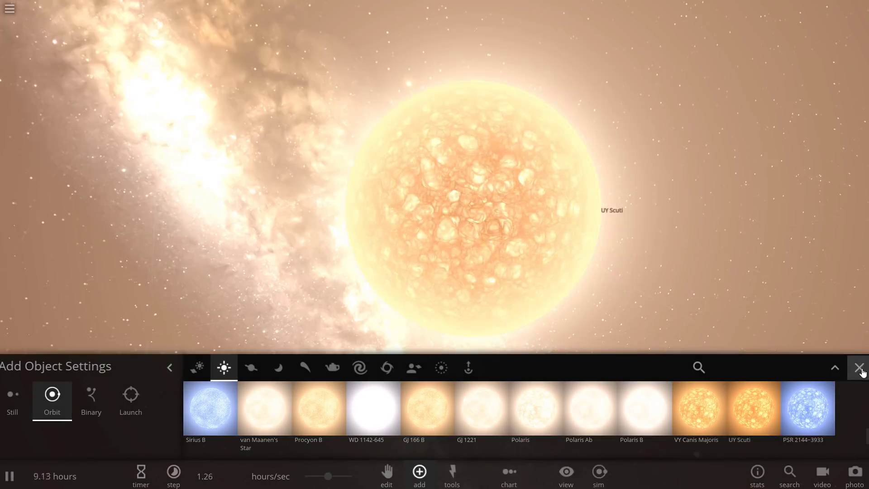
pyautogui.click(860, 369)
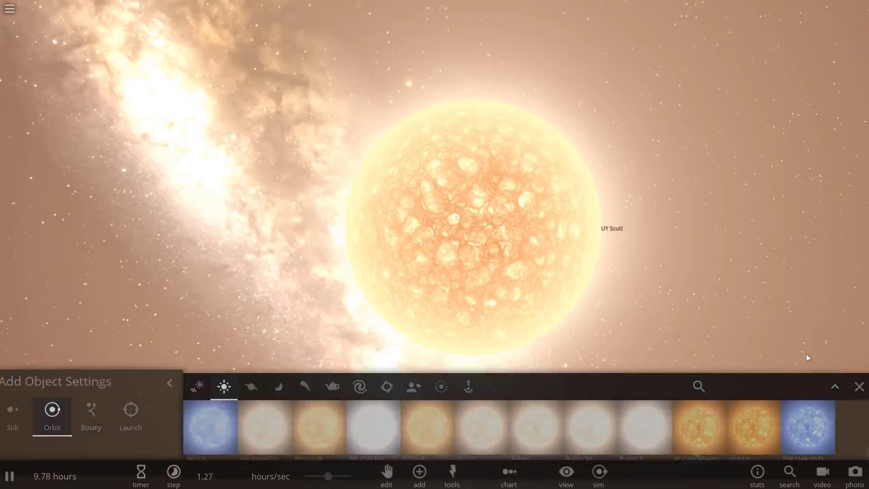
# Examine UY Scuti's overview properties, including its mass and radius
pyautogui.moveTo(607, 294); pyautogui.dragTo(428, 283)
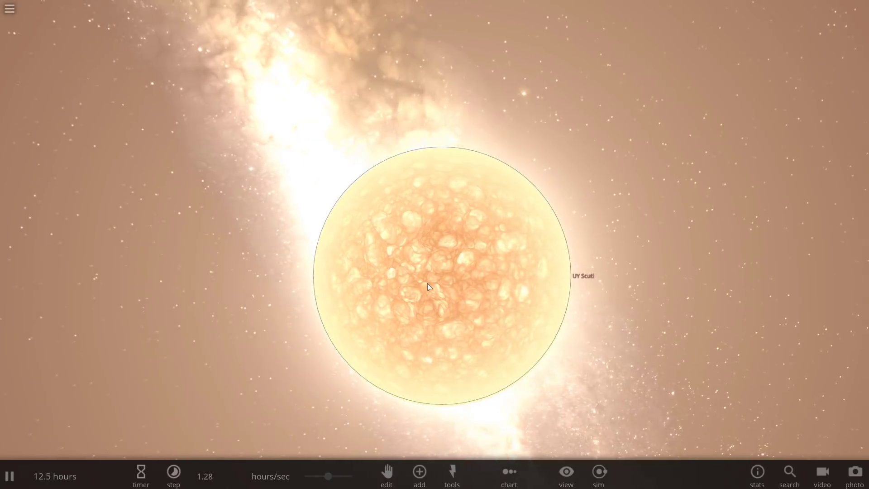
pyautogui.click(427, 283)
pyautogui.click(816, 216)
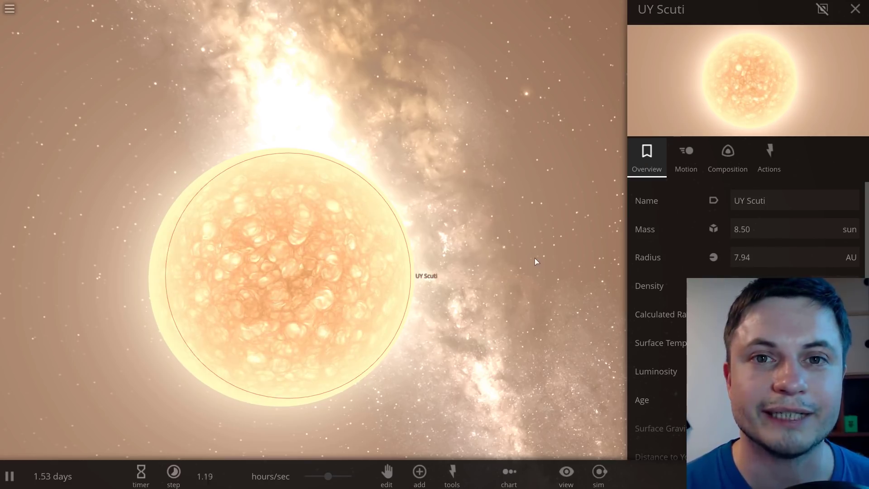
pyautogui.moveTo(534, 258); pyautogui.dragTo(532, 256, button='right')
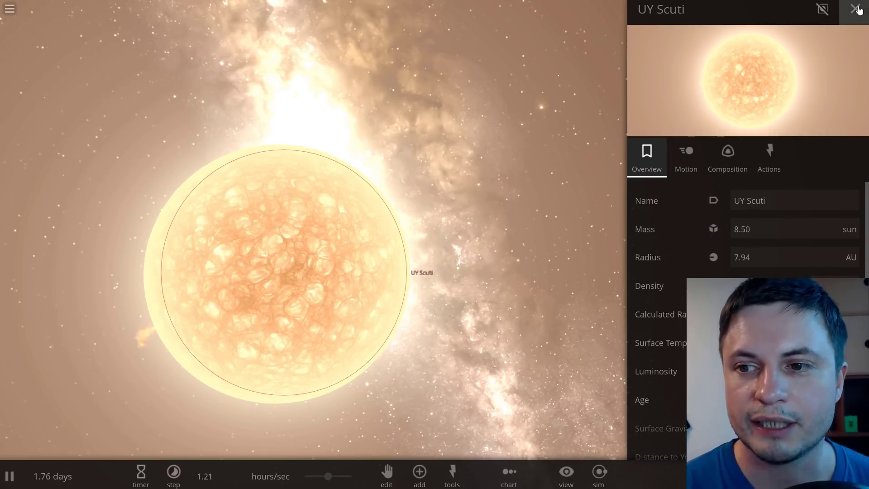
pyautogui.click(857, 9)
# Turn on the habitable zone display around UY Scuti
pyautogui.scroll(-2, 536, 175)
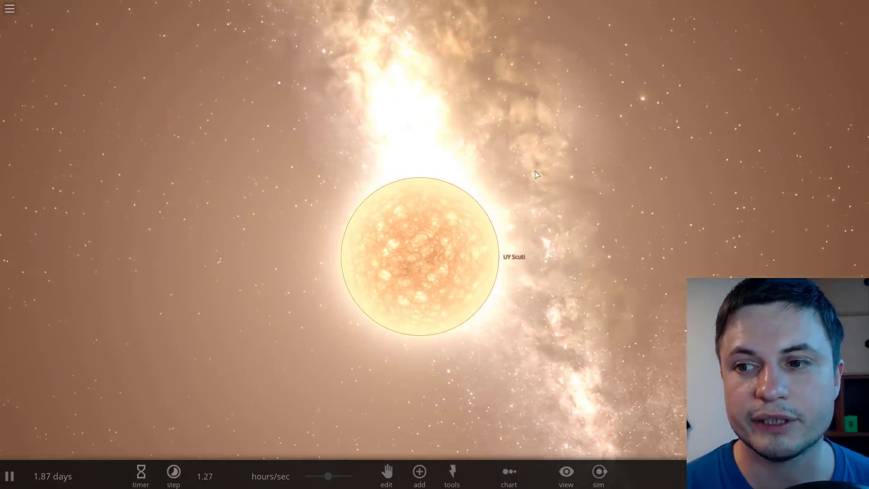
pyautogui.moveTo(528, 175); pyautogui.dragTo(519, 177, button='right')
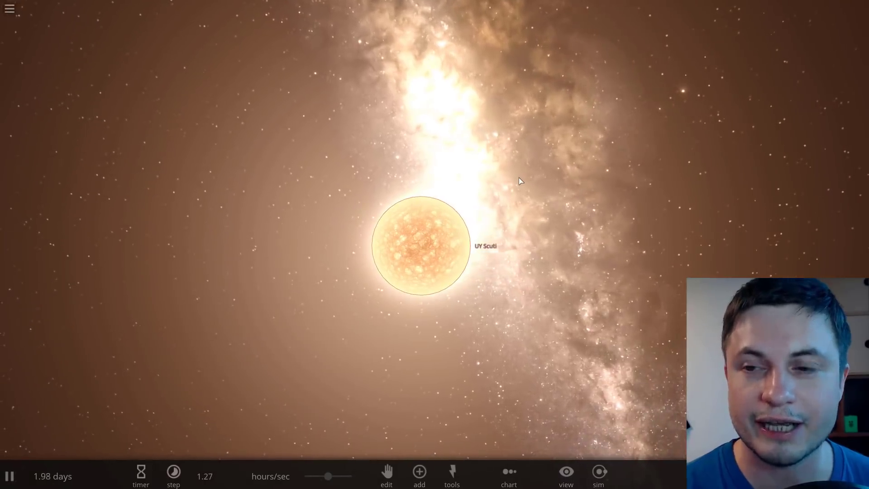
pyautogui.scroll(-4, 519, 177)
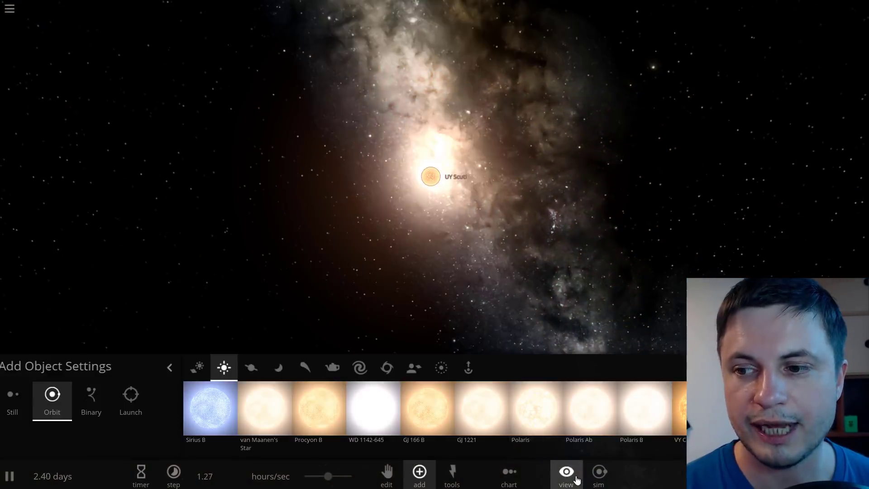
pyautogui.click(576, 479)
pyautogui.click(517, 434)
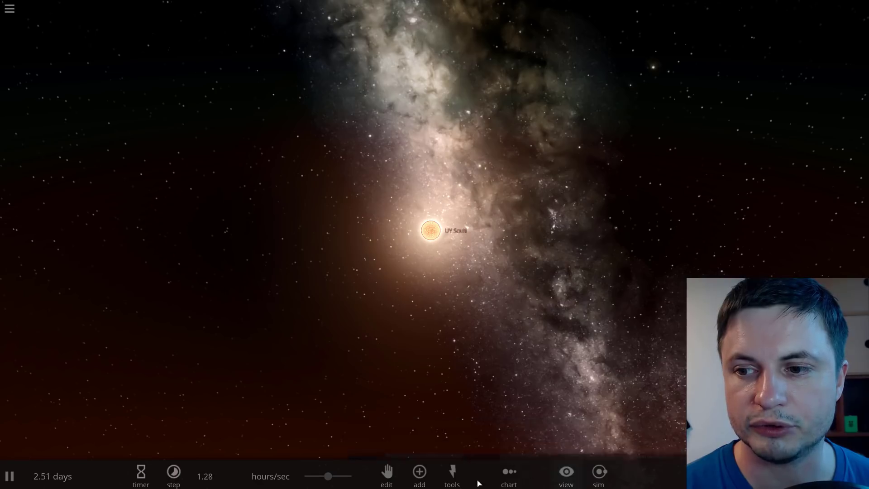
pyautogui.scroll(-3, 443, 416)
# Add Earth in orbit around UY Scuti inside the green habitable zone, about 788 AU from the star
pyautogui.press('a')
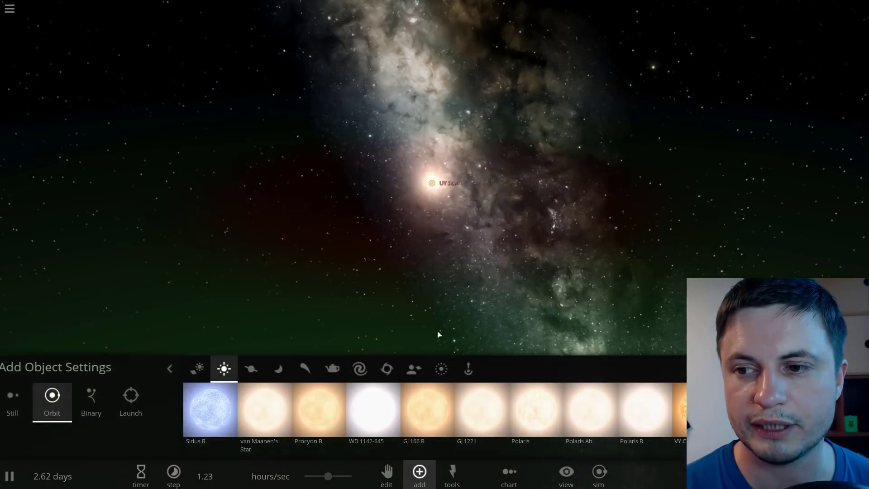
pyautogui.moveTo(446, 316); pyautogui.dragTo(505, 348, button='right')
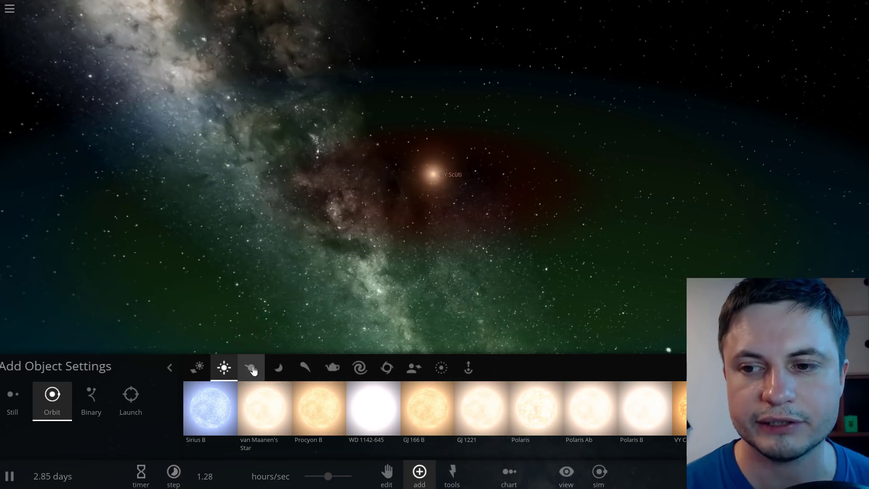
pyautogui.click(251, 367)
pyautogui.click(487, 405)
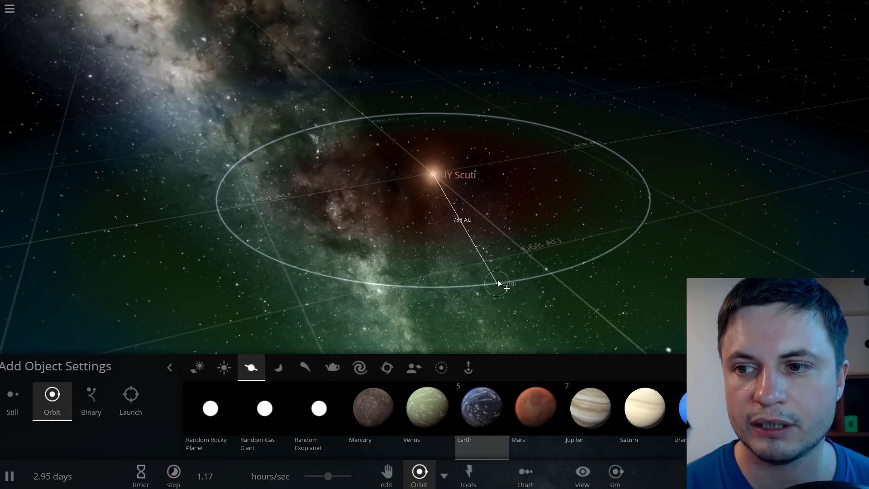
pyautogui.click(500, 285)
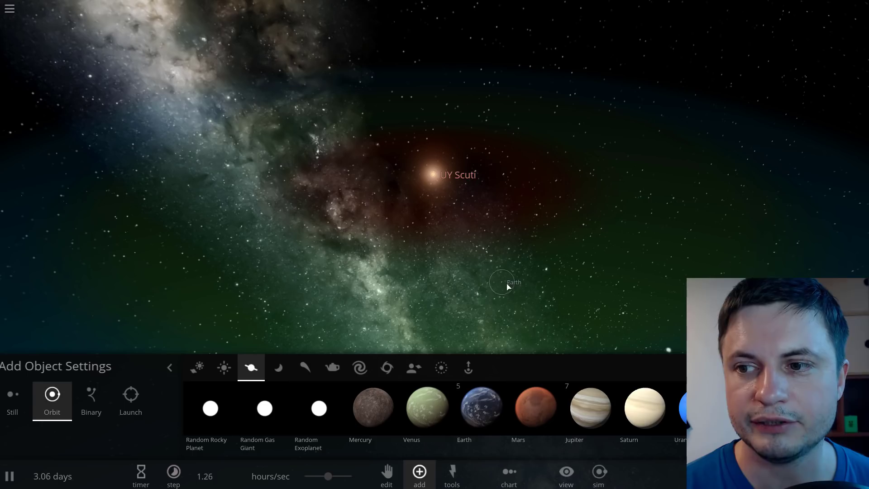
pyautogui.click(855, 367)
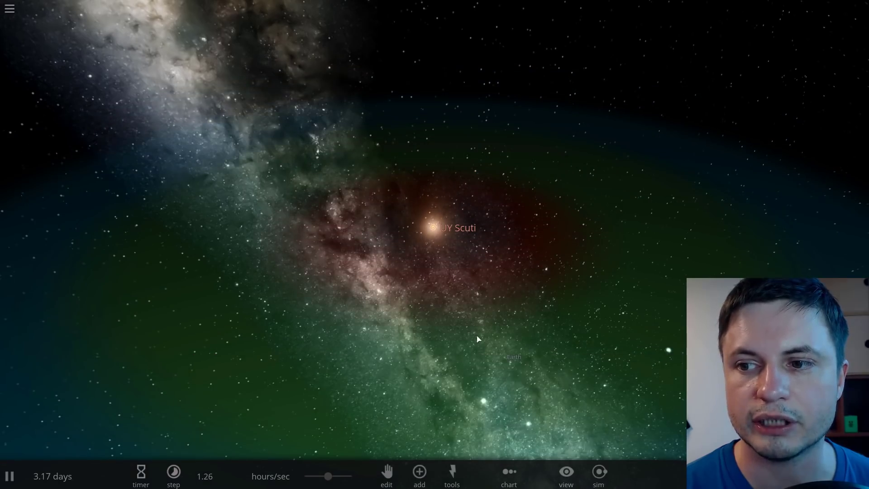
# Check Earth's position within the habitable zone, then focus on the planet and inspect it from up close
pyautogui.moveTo(564, 414); pyautogui.dragTo(544, 391, button='right')
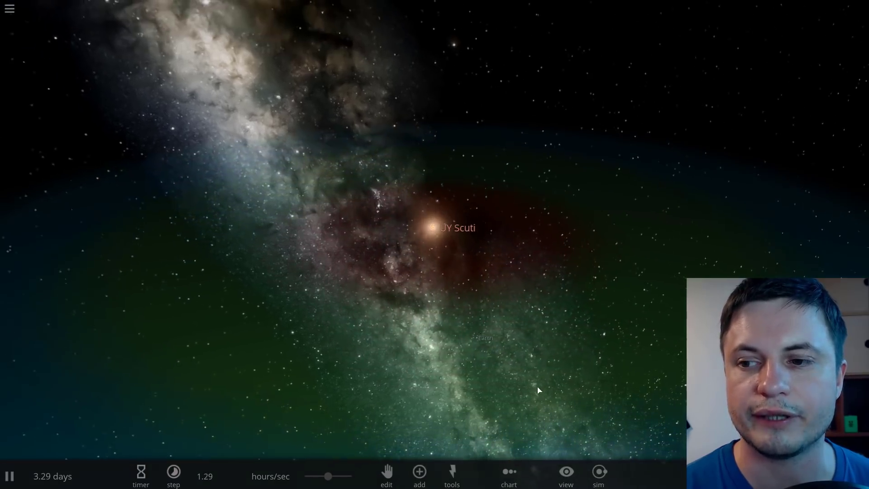
pyautogui.scroll(-3, 536, 356)
pyautogui.moveTo(532, 355); pyautogui.dragTo(446, 345)
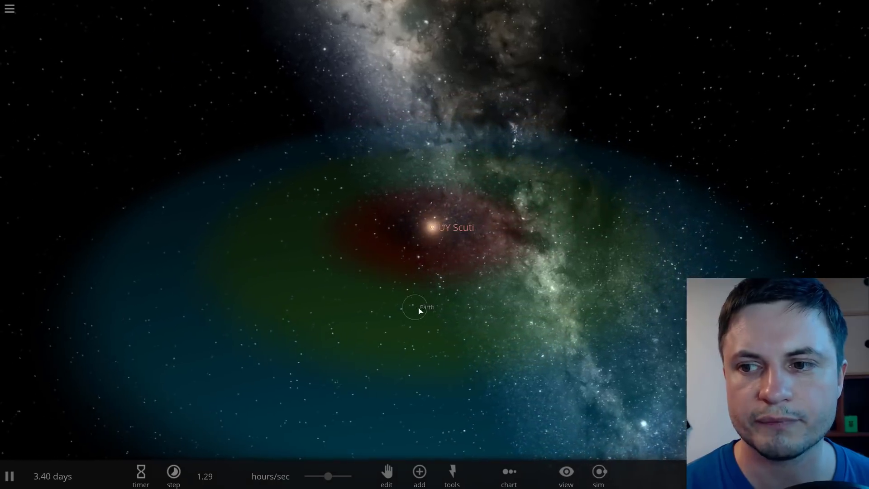
pyautogui.click(421, 308)
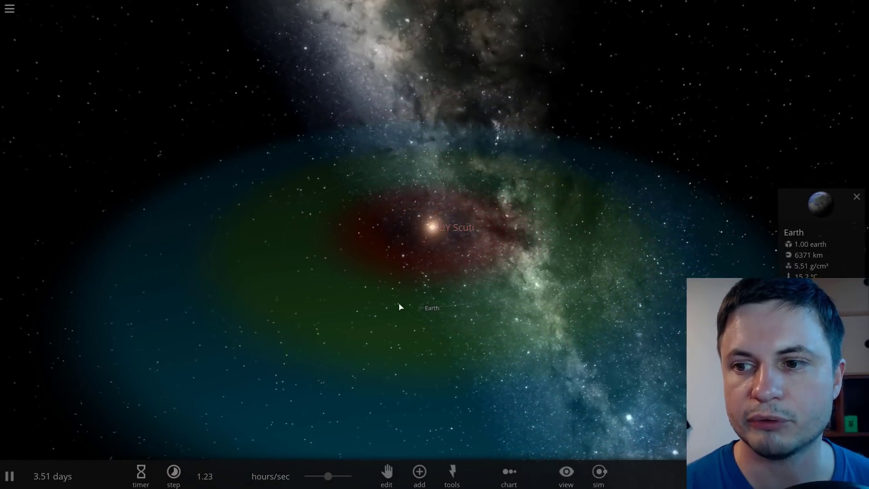
pyautogui.doubleClick(423, 311)
pyautogui.scroll(3, 437, 264)
pyautogui.moveTo(438, 262); pyautogui.dragTo(457, 202)
pyautogui.scroll(10, 437, 201)
pyautogui.scroll(-3, 437, 203)
pyautogui.scroll(-5, 457, 202)
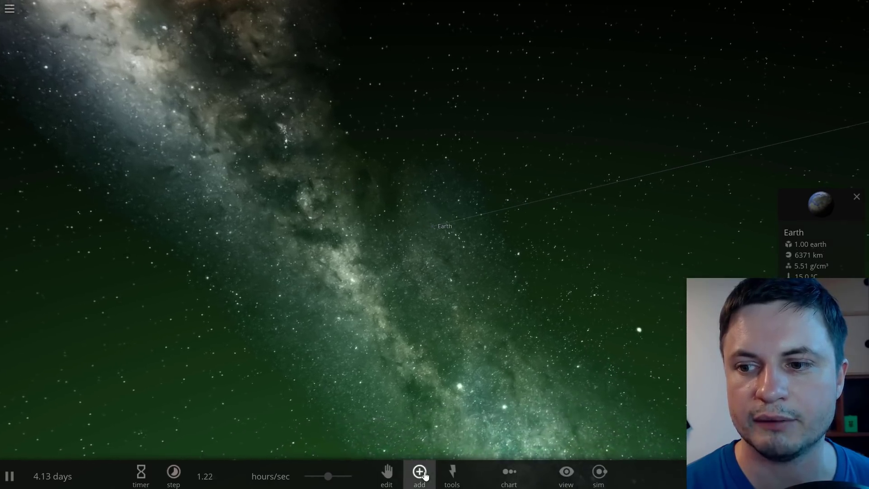
pyautogui.click(420, 473)
pyautogui.click(424, 448)
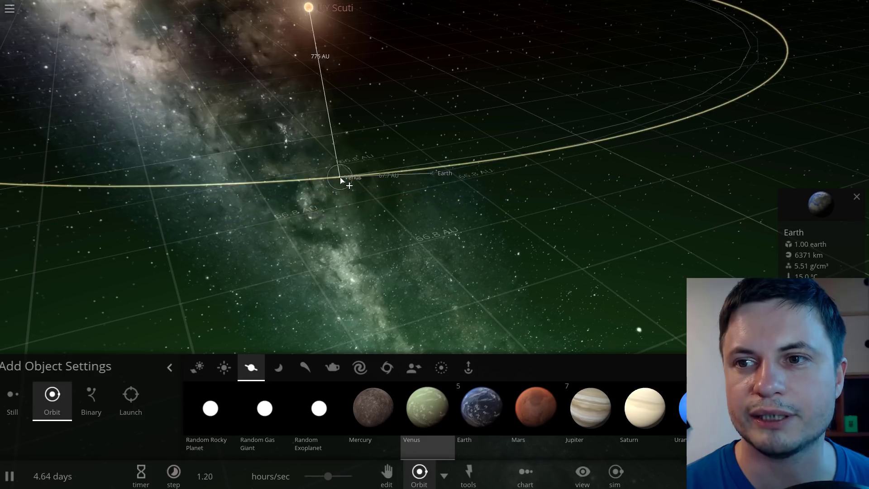
pyautogui.scroll(-5, 343, 177)
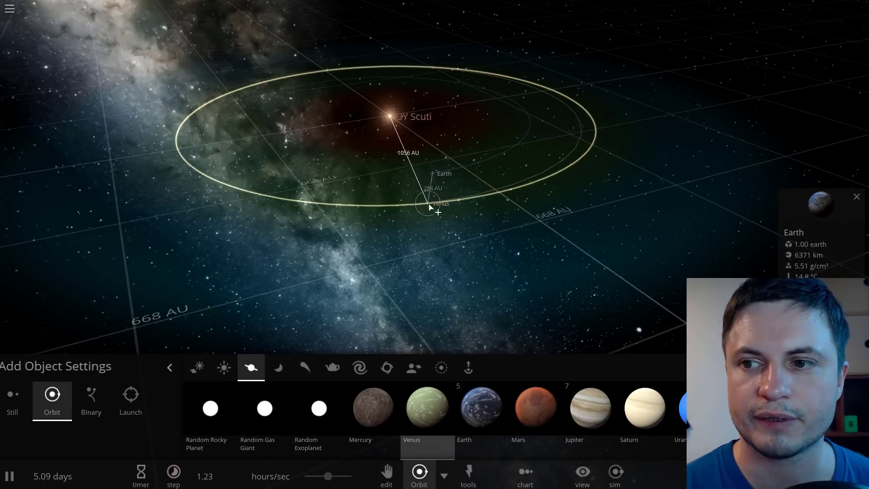
pyautogui.press('Escape')
pyautogui.scroll(5, 421, 172)
pyautogui.scroll(-2, 414, 174)
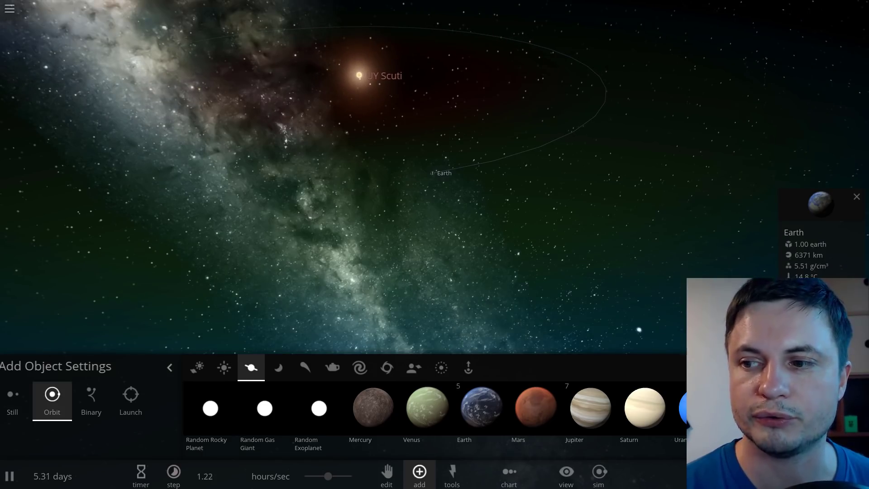
pyautogui.press('Escape')
# Examine Earth's lit and dark sides under UY Scuti's light
pyautogui.moveTo(384, 232); pyautogui.dragTo(427, 230)
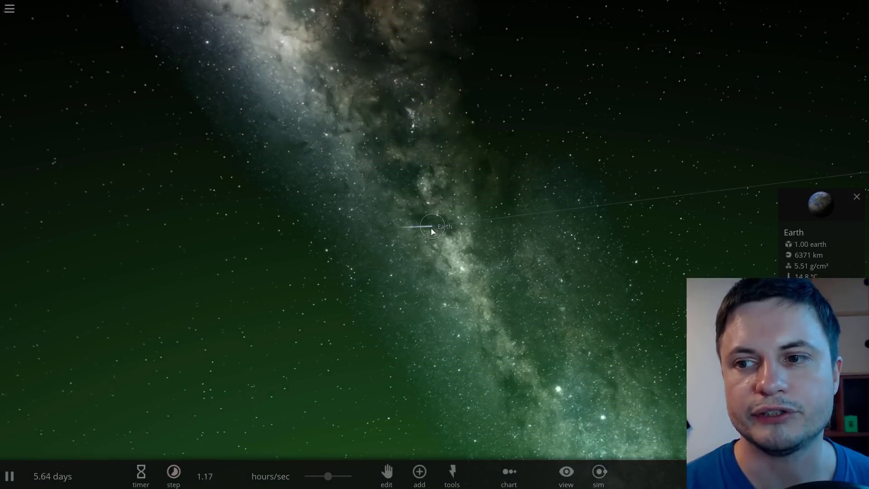
pyautogui.scroll(5, 431, 228)
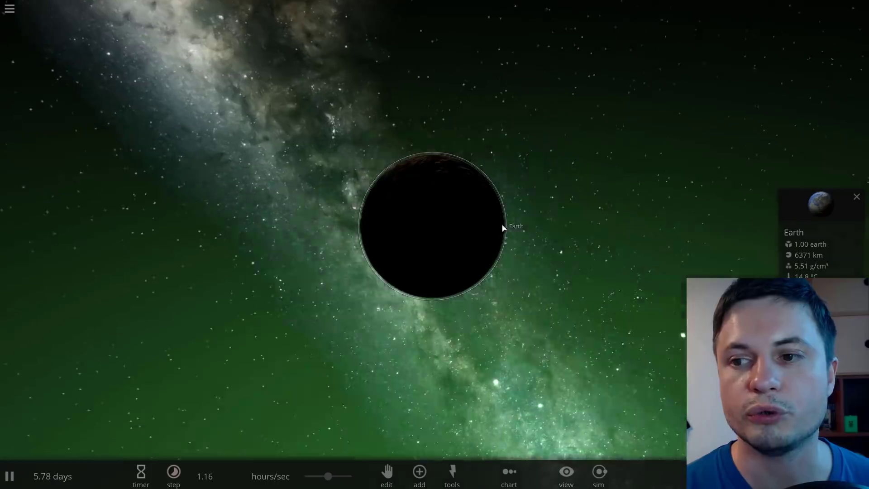
pyautogui.moveTo(503, 226); pyautogui.dragTo(608, 205, button='right')
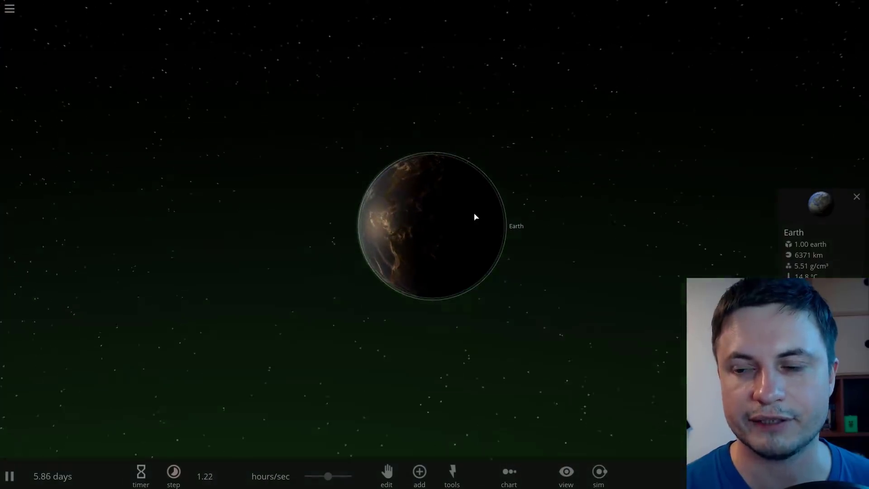
pyautogui.moveTo(474, 215); pyautogui.dragTo(549, 205, button='right')
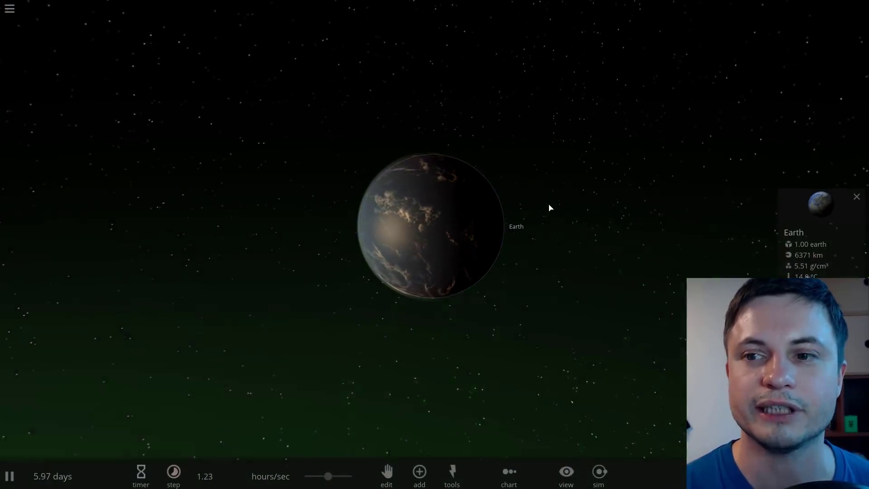
# Return to UY Scuti and open its detailed properties
pyautogui.scroll(-3, 489, 224)
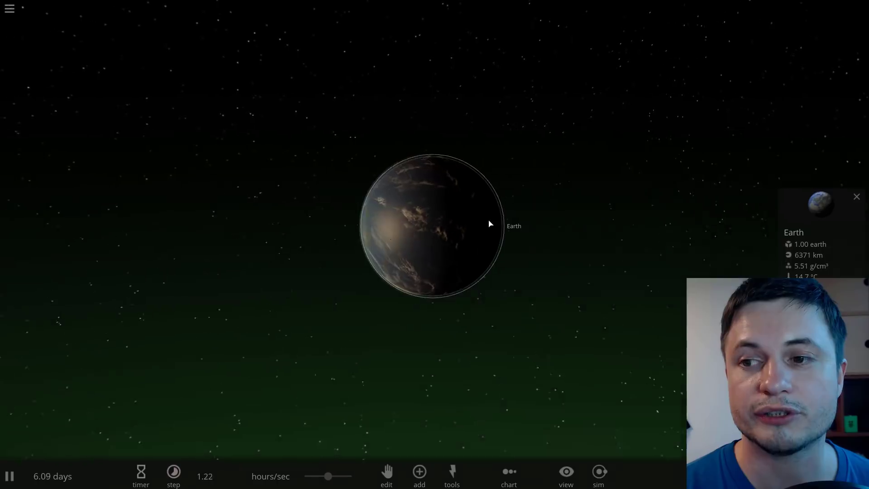
pyautogui.scroll(-3, 481, 225)
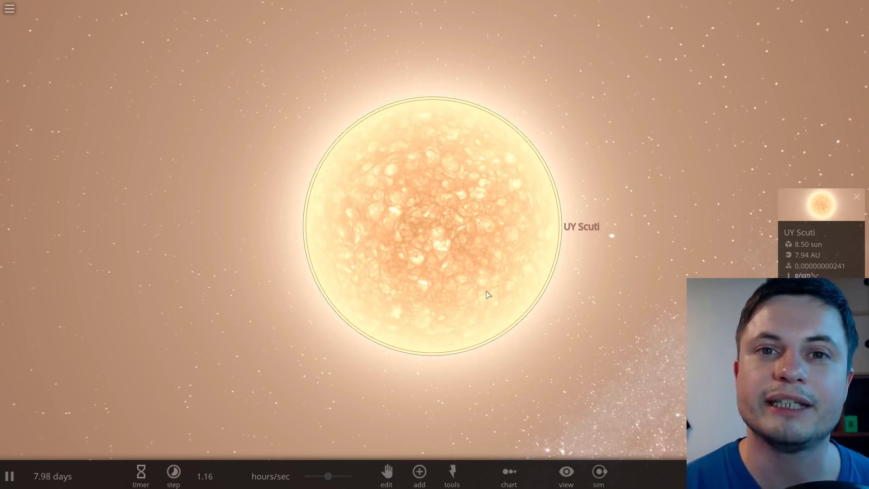
pyautogui.click(818, 211)
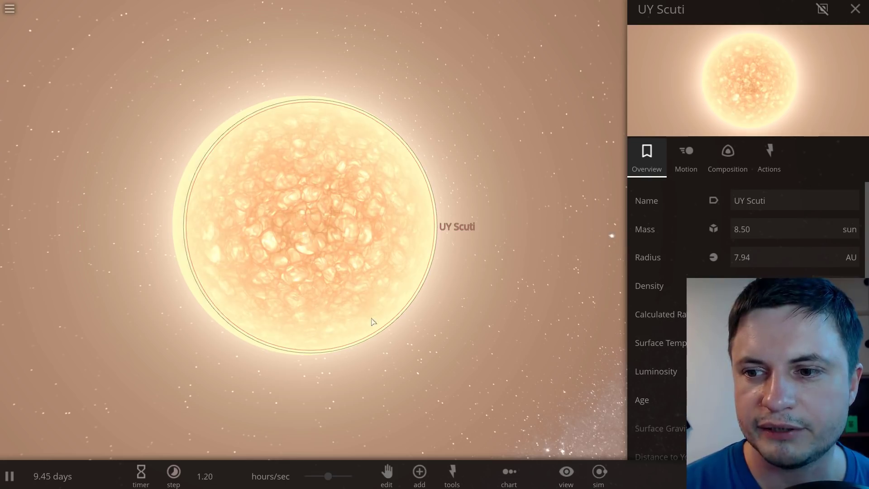
# Delete the UY Scuti star and add a motionless Sun in its place
pyautogui.press('Delete')
pyautogui.click(428, 479)
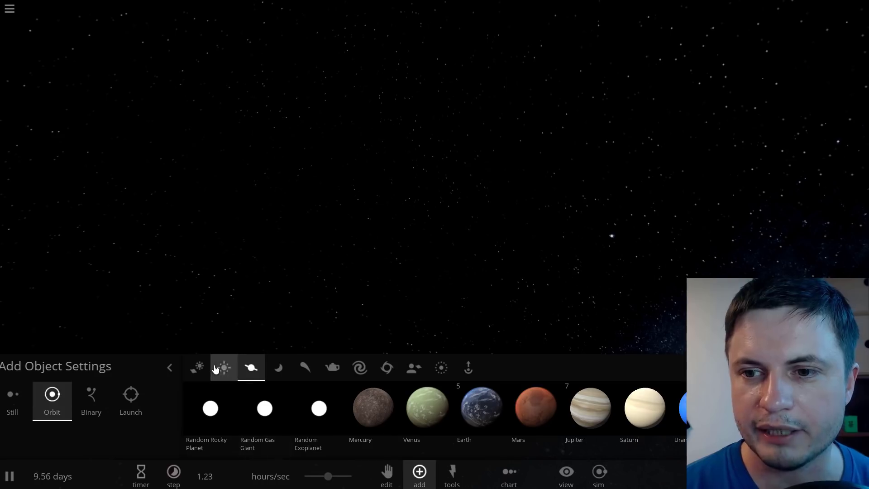
pyautogui.click(215, 369)
pyautogui.click(303, 413)
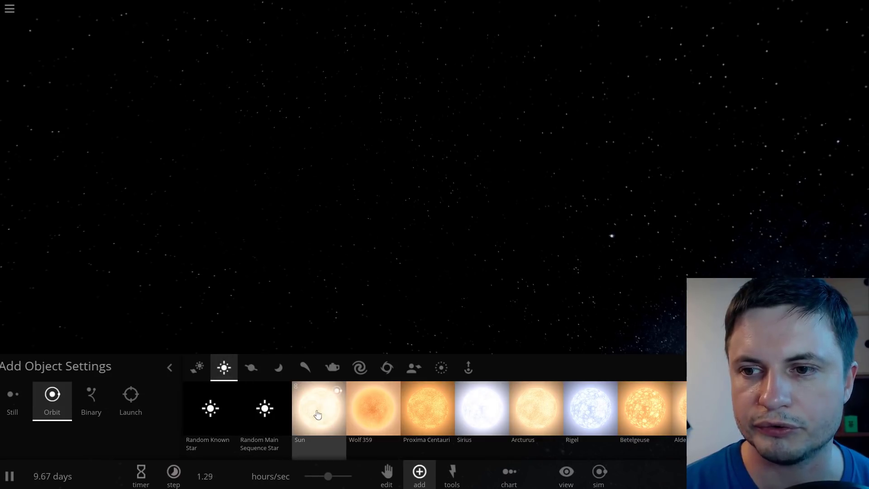
pyautogui.click(25, 409)
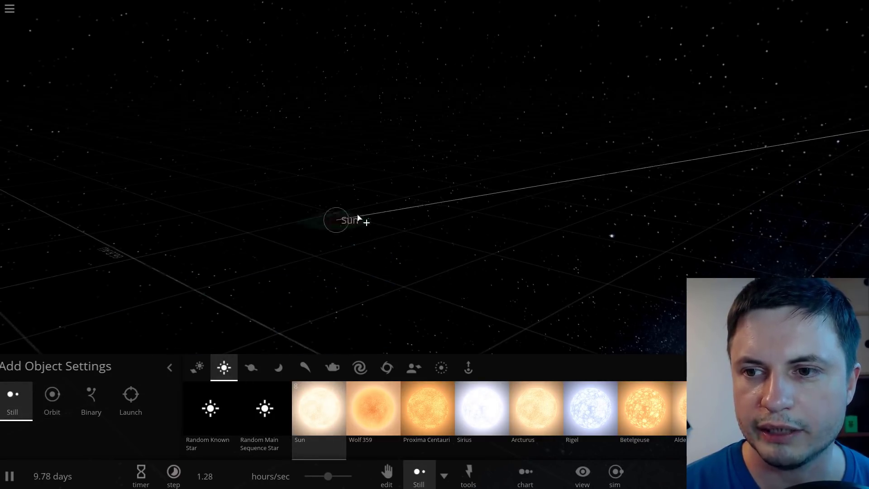
pyautogui.click(372, 224)
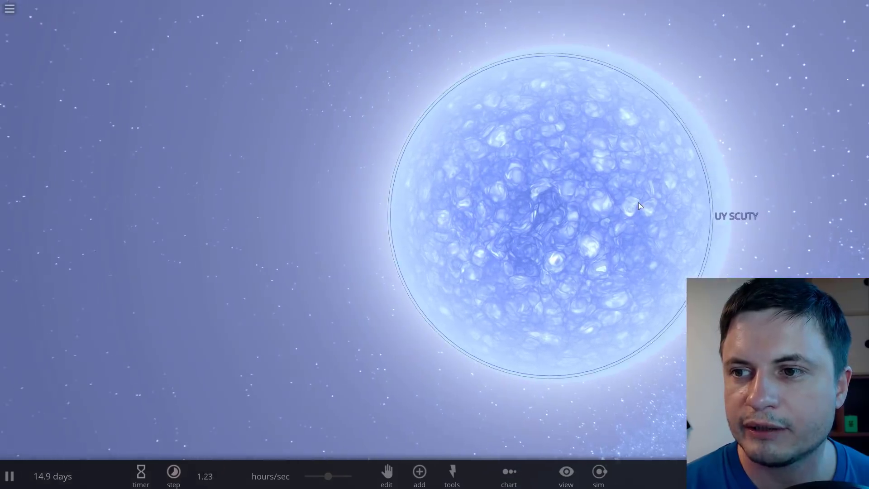
# Focus on the blue UY SCUTY star and preview a still Sun in front of it to compare their sizes
pyautogui.doubleClick(638, 203)
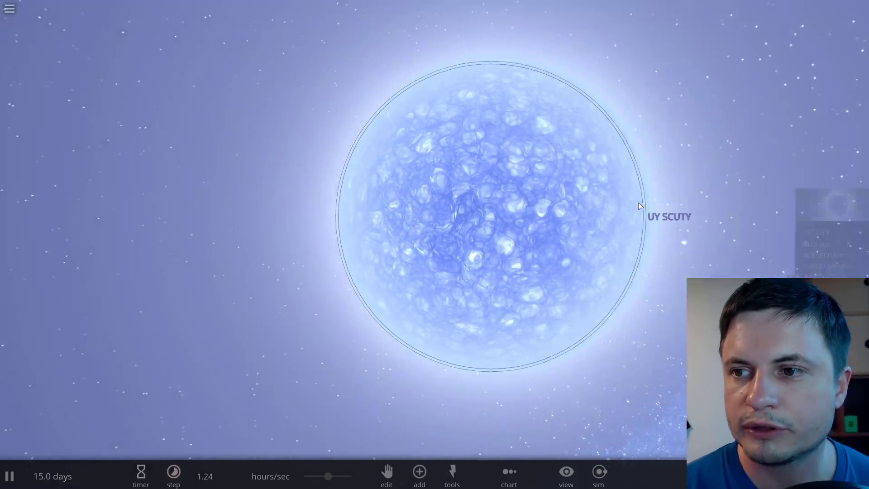
pyautogui.click(415, 471)
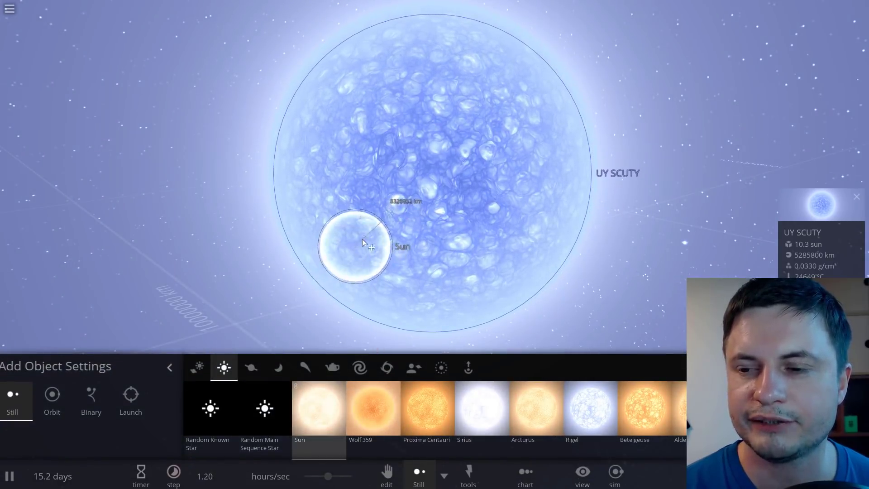
pyautogui.click(384, 225)
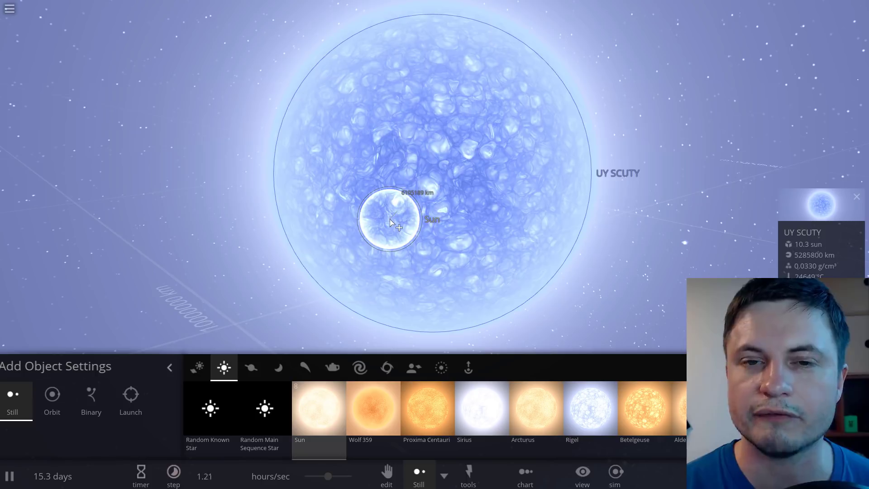
# Find the supergiant UY Scuti among the preset stars and preview it over UY SCUTY for a size comparison without placing it
pyautogui.scroll(-3, 629, 430)
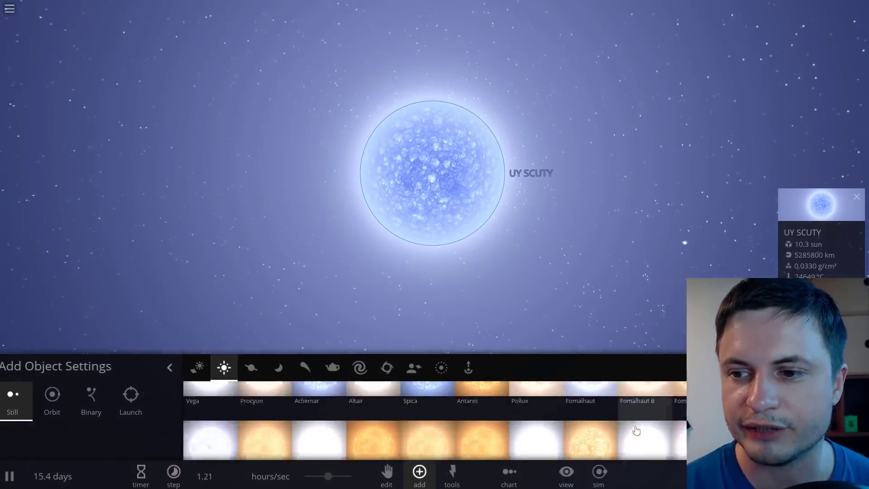
pyautogui.scroll(-1, 617, 425)
pyautogui.scroll(1, 633, 423)
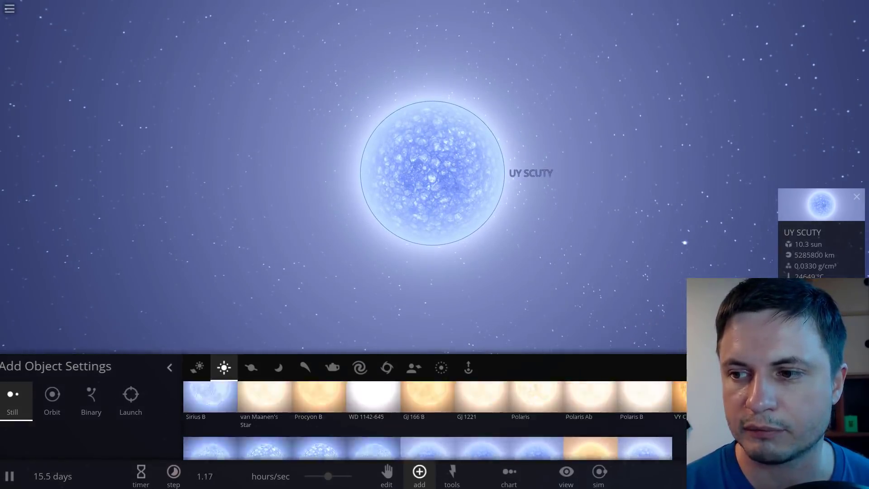
pyautogui.click(679, 410)
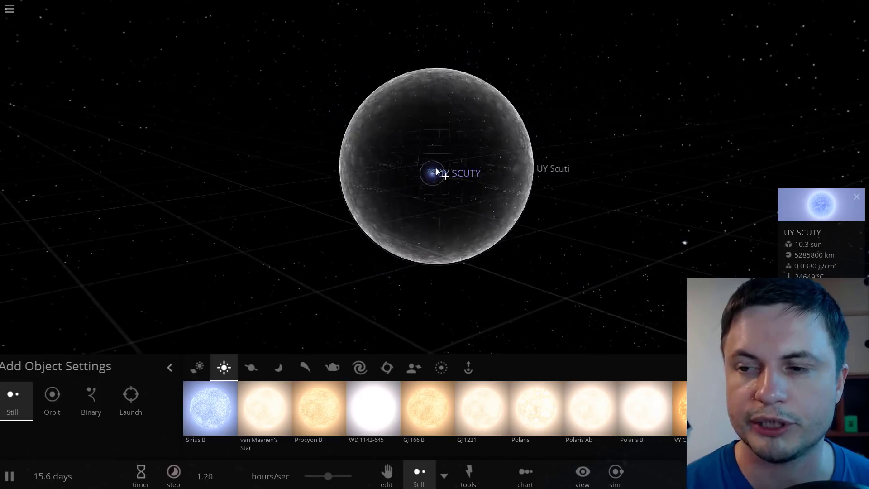
pyautogui.click(440, 187)
pyautogui.scroll(5, 441, 181)
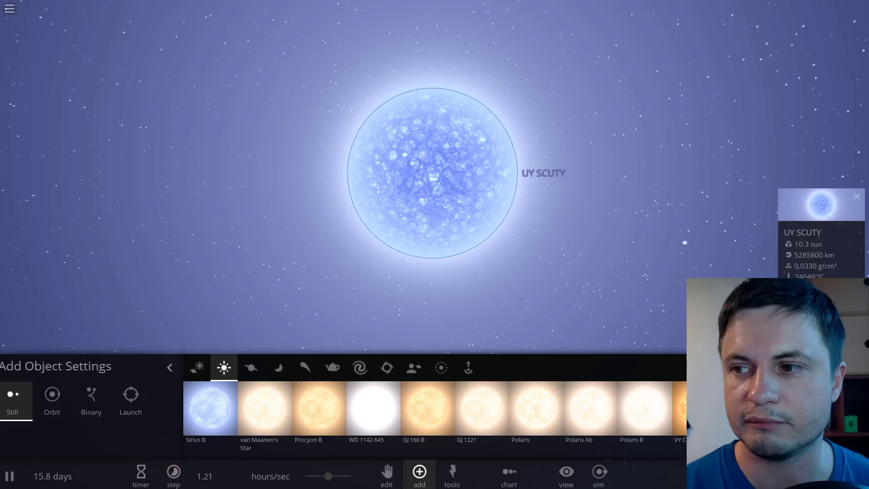
pyautogui.click(855, 367)
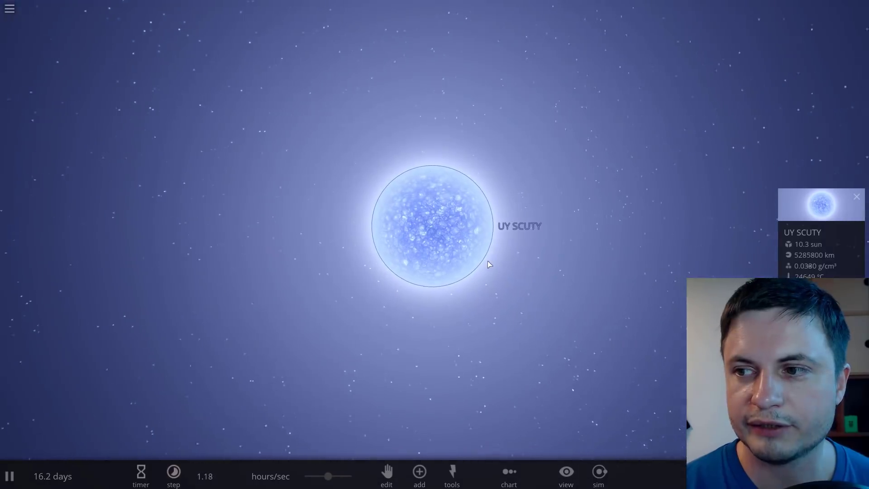
# Check the habitable zone display option and examine the space around UY SCUTY out to Earth's orbit
pyautogui.scroll(-4, 485, 267)
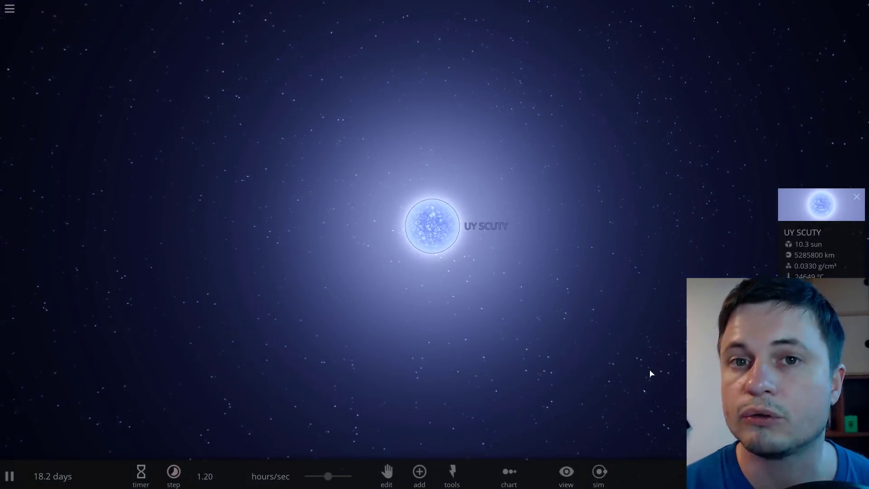
pyautogui.scroll(3, 588, 358)
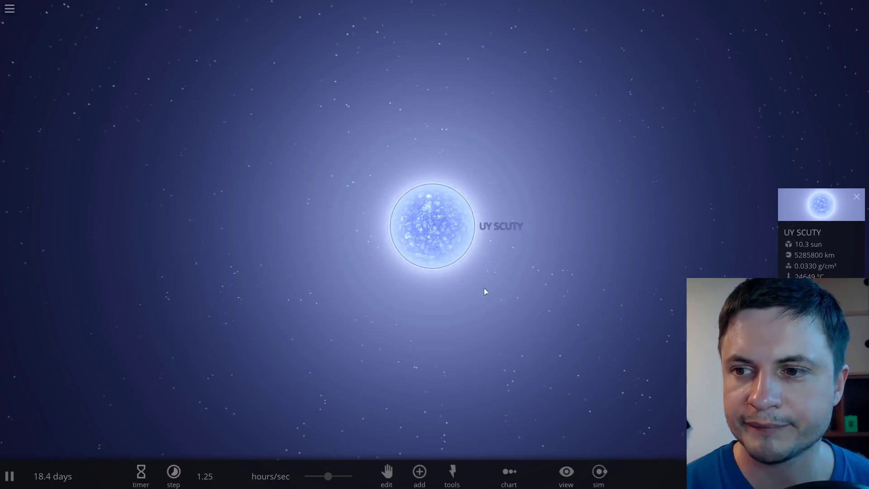
pyautogui.scroll(-3, 449, 247)
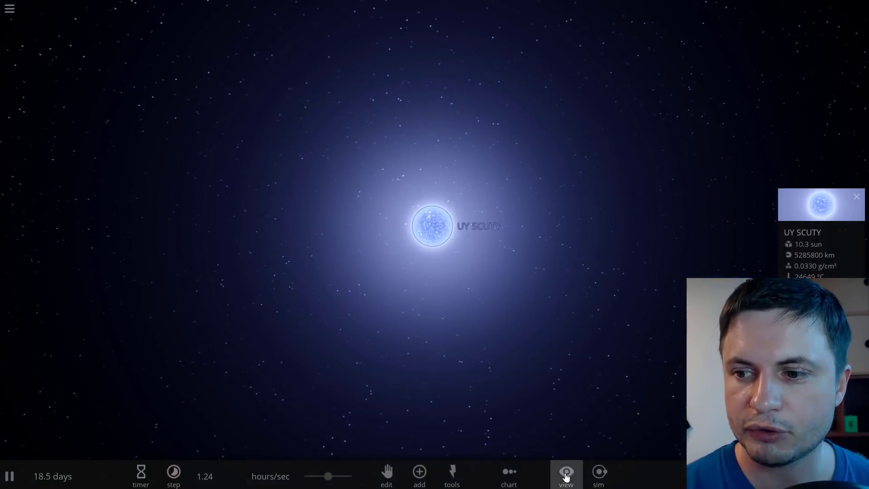
pyautogui.click(566, 472)
pyautogui.scroll(-4, 502, 335)
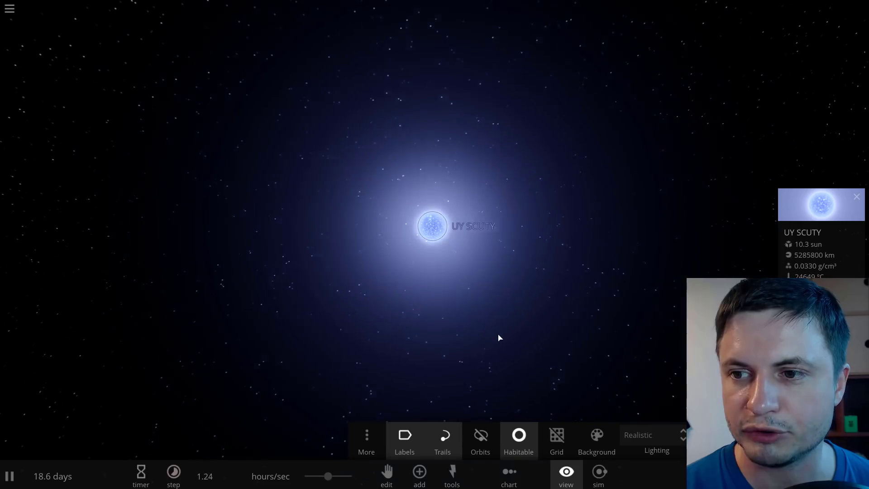
pyautogui.scroll(-5, 497, 336)
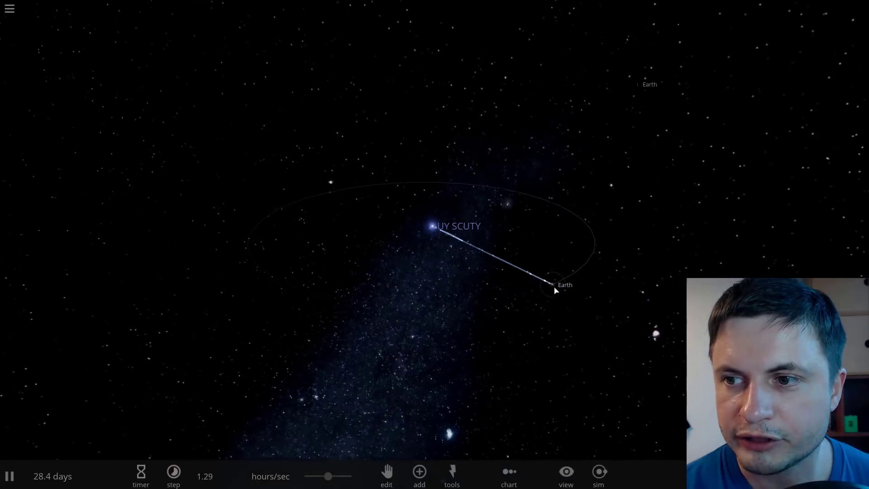
# Gauge the distance beyond Earth's orbit by previewing Mars in orbit around UY SCUTY, without placing the planet
pyautogui.click(415, 485)
pyautogui.click(533, 407)
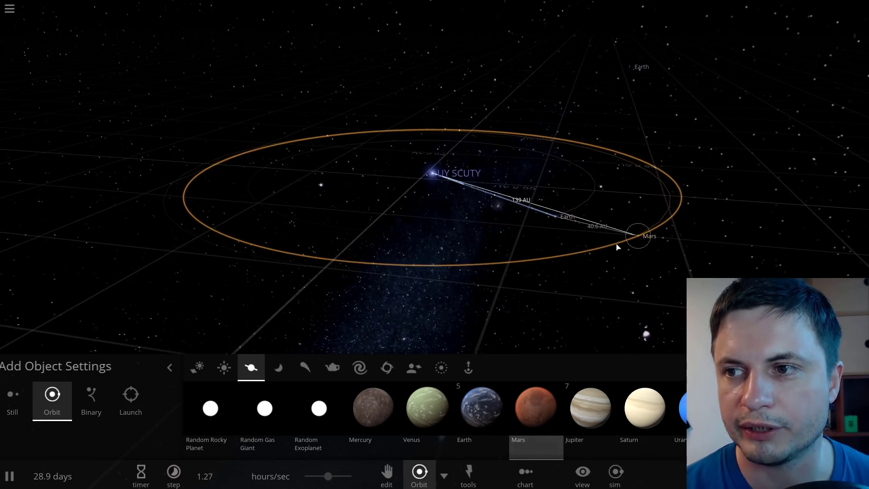
pyautogui.press('Escape')
pyautogui.moveTo(607, 249); pyautogui.dragTo(552, 261)
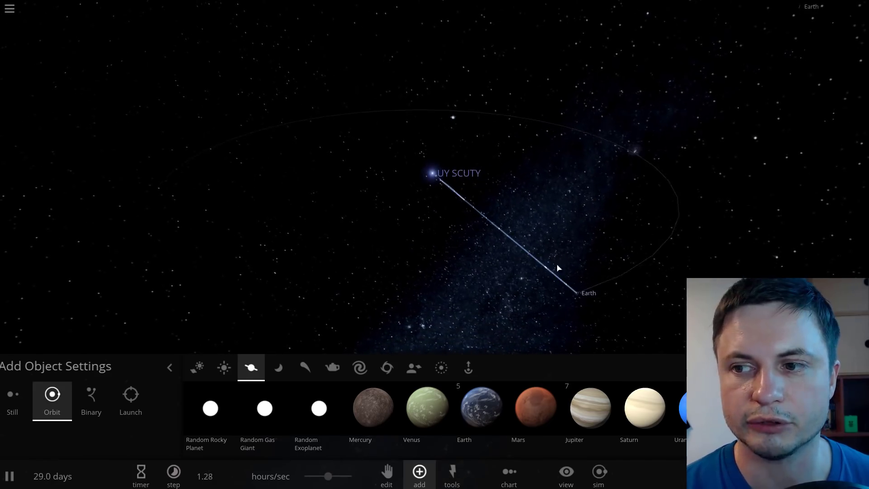
pyautogui.moveTo(644, 276); pyautogui.dragTo(632, 266)
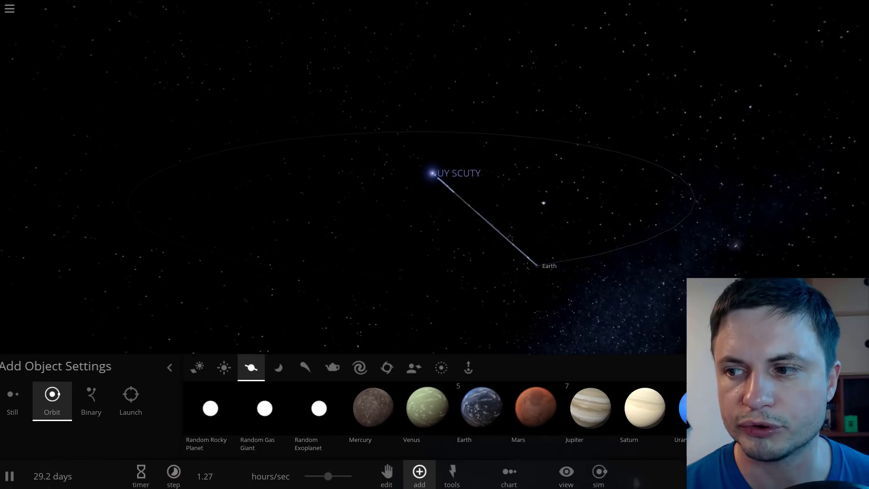
pyautogui.press('Escape')
# Speed up the simulation to about 14 hours/sec and focus on the Earth orbiting UY SCUTY
pyautogui.moveTo(662, 350)
pyautogui.mouseDown()
pyautogui.moveTo(661, 359)
pyautogui.moveTo(650, 351)
pyautogui.mouseUp()
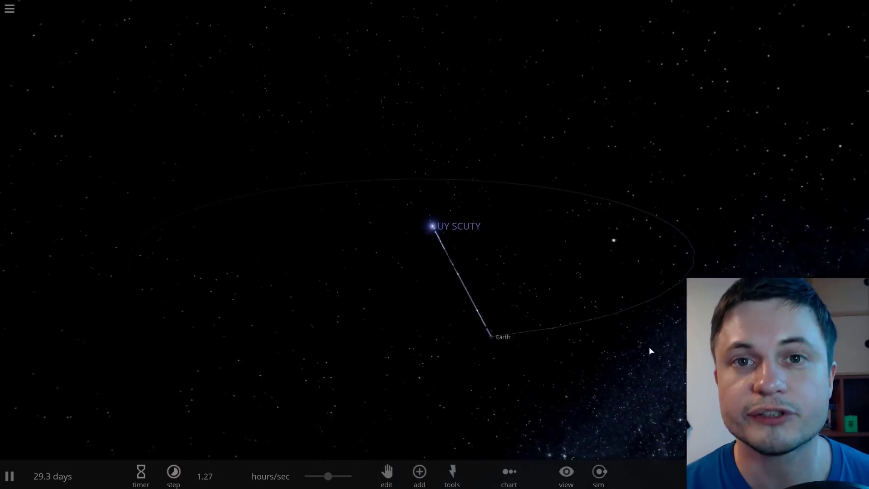
pyautogui.scroll(3, 542, 336)
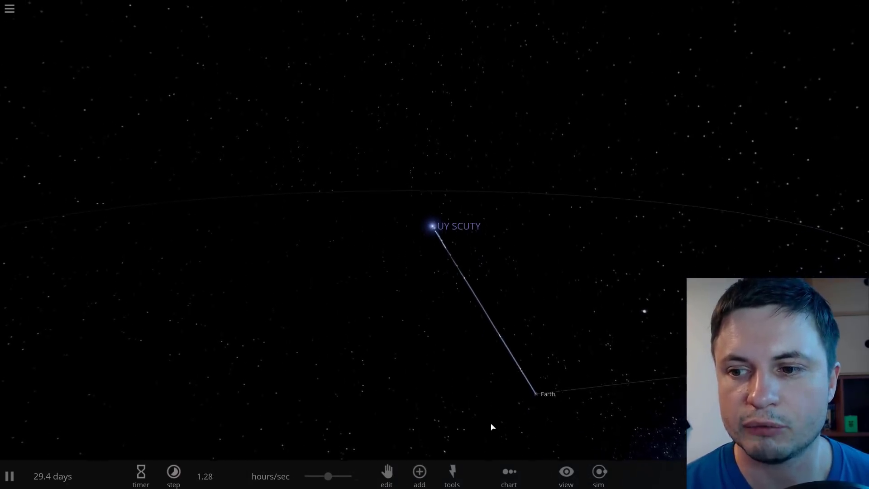
pyautogui.moveTo(338, 478); pyautogui.dragTo(349, 480)
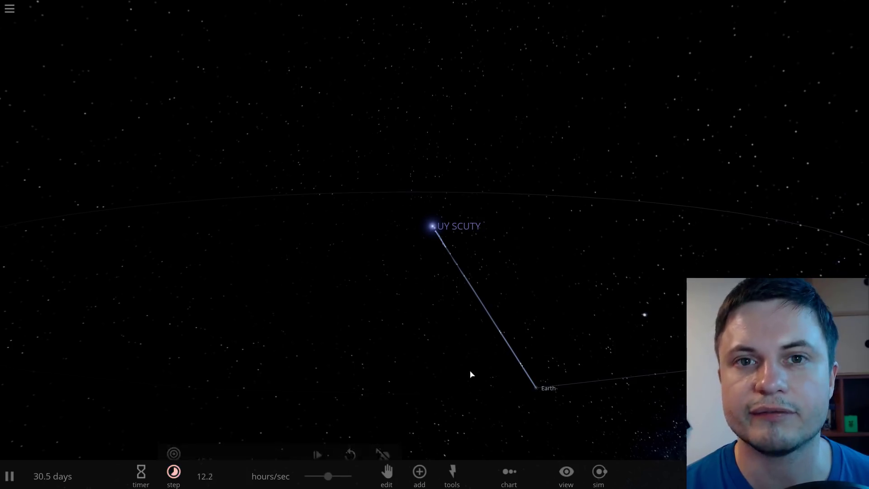
pyautogui.click(537, 389)
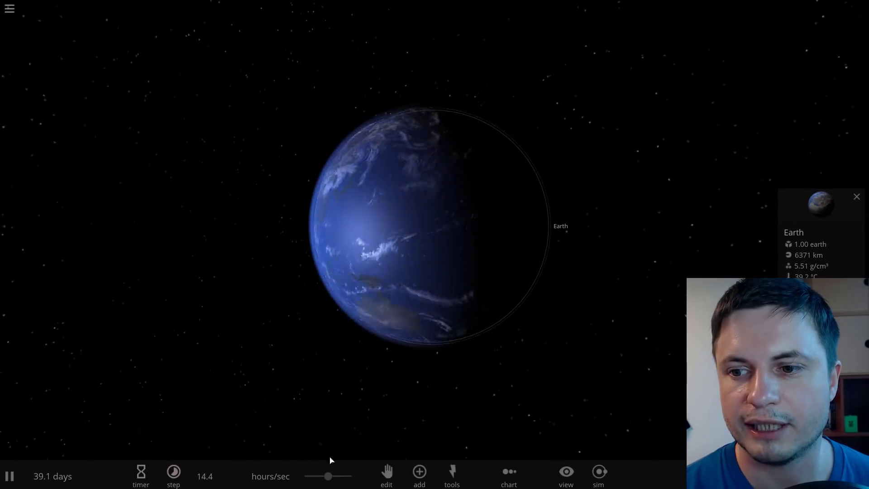
# Slow the simulation to 1.24 hours/sec and inspect Earth's rotating surface from up close
pyautogui.moveTo(330, 479); pyautogui.dragTo(306, 480)
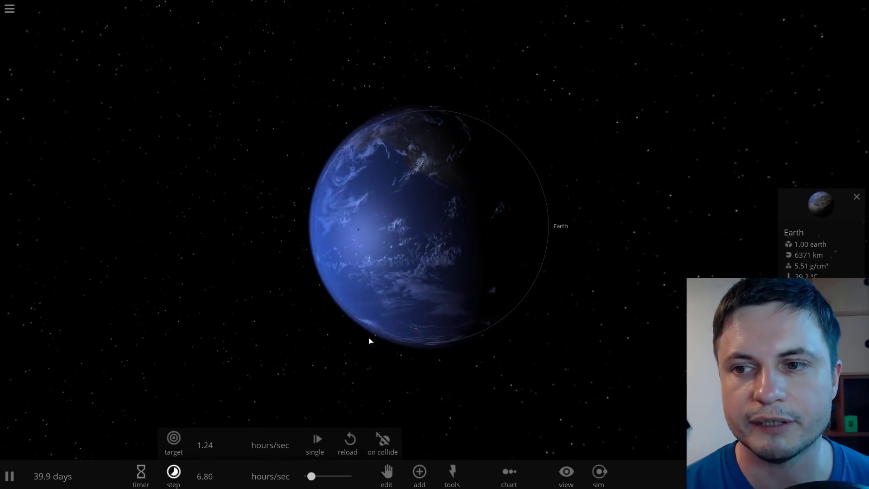
pyautogui.scroll(2, 388, 290)
pyautogui.scroll(3, 390, 293)
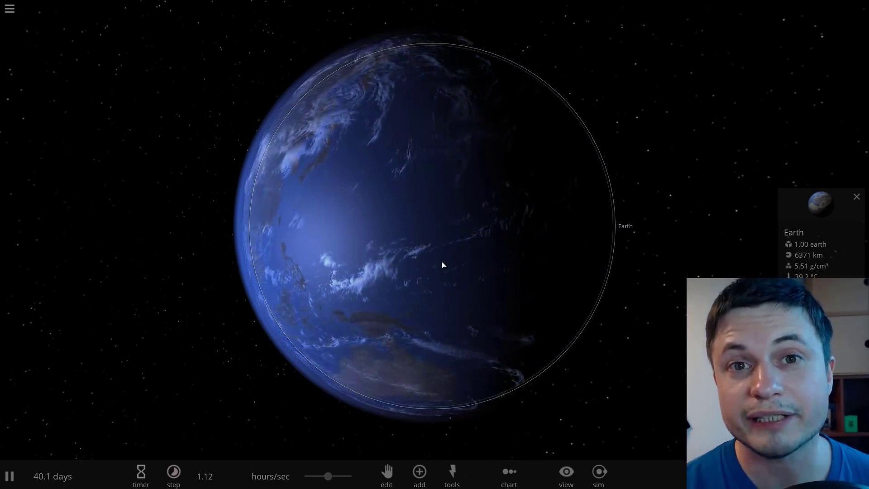
pyautogui.scroll(-3, 392, 280)
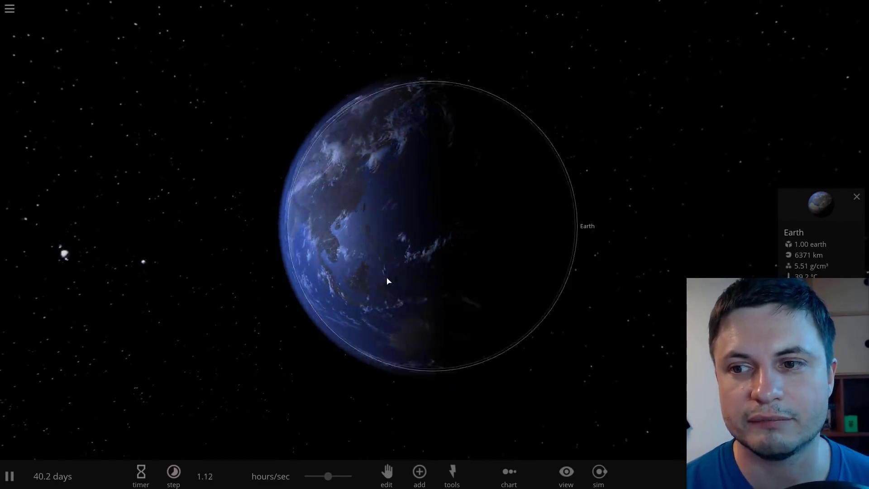
# View UY SCUTY from Earth and check Earth's distance from the star in its motion properties
pyautogui.moveTo(371, 282); pyautogui.dragTo(294, 217)
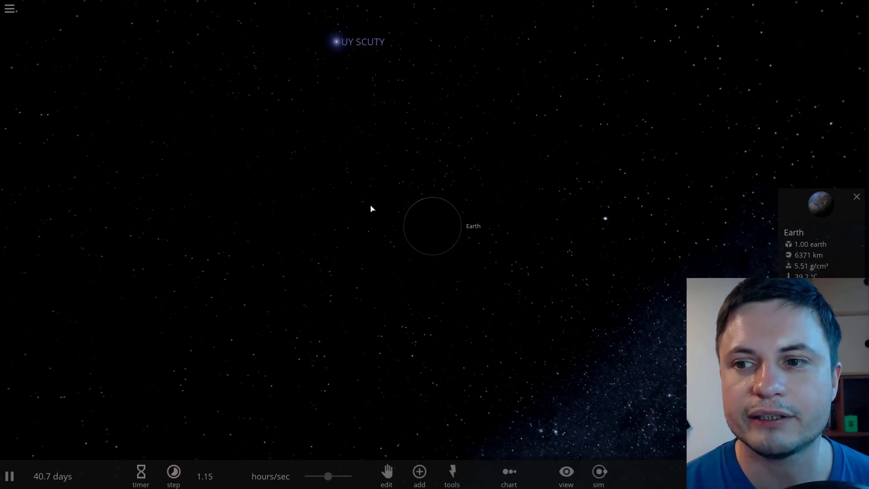
pyautogui.moveTo(371, 209); pyautogui.dragTo(511, 214)
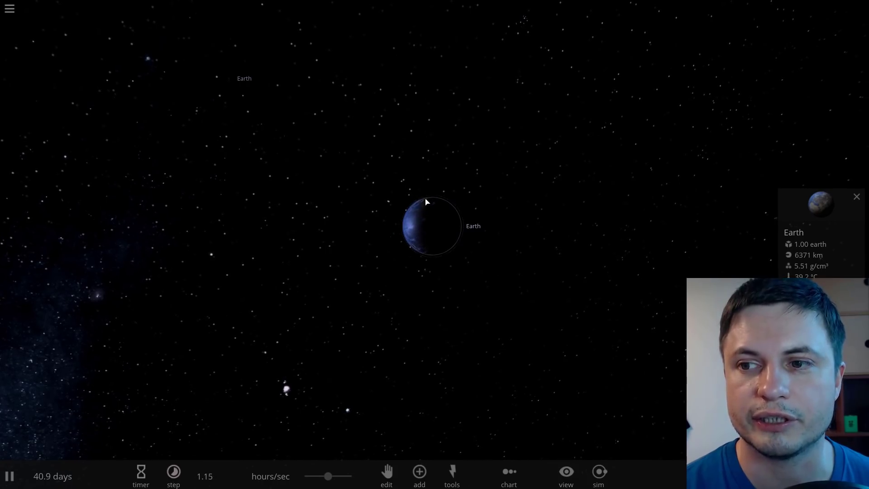
pyautogui.doubleClick(429, 217)
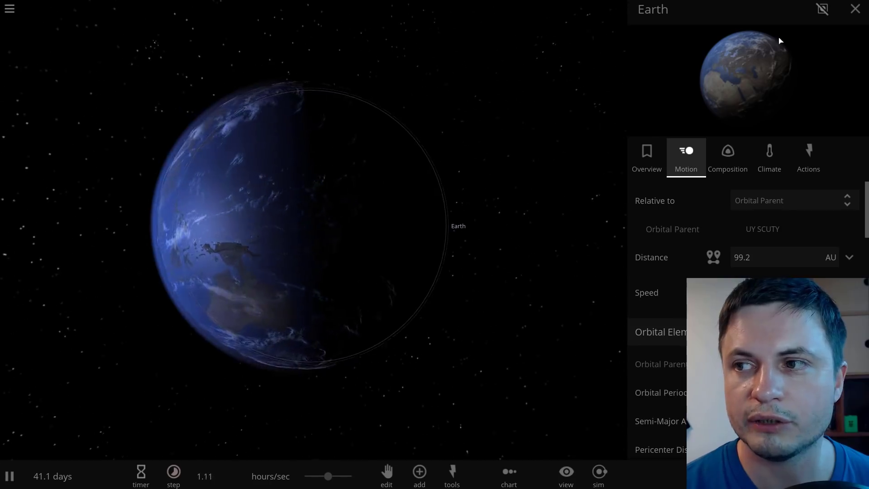
pyautogui.click(854, 9)
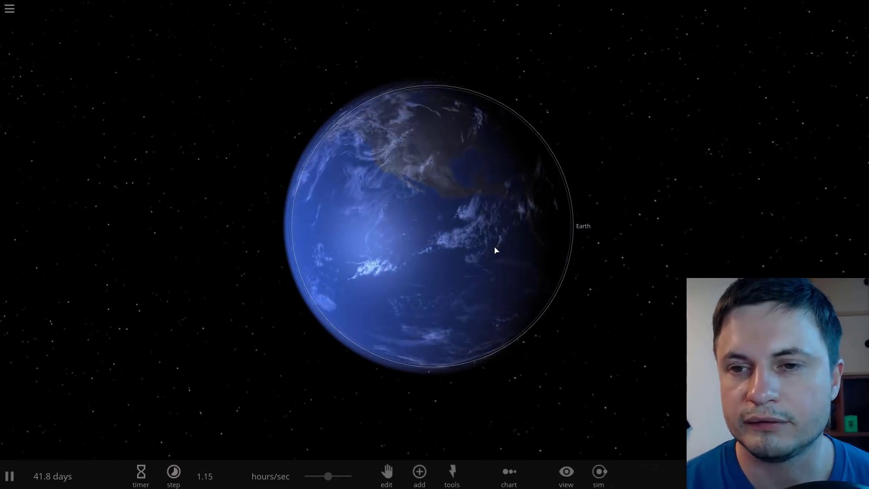
# Examine Earth from its dark side with UY SCUTY in the sky and switch the focus to the star
pyautogui.scroll(-1, 497, 250)
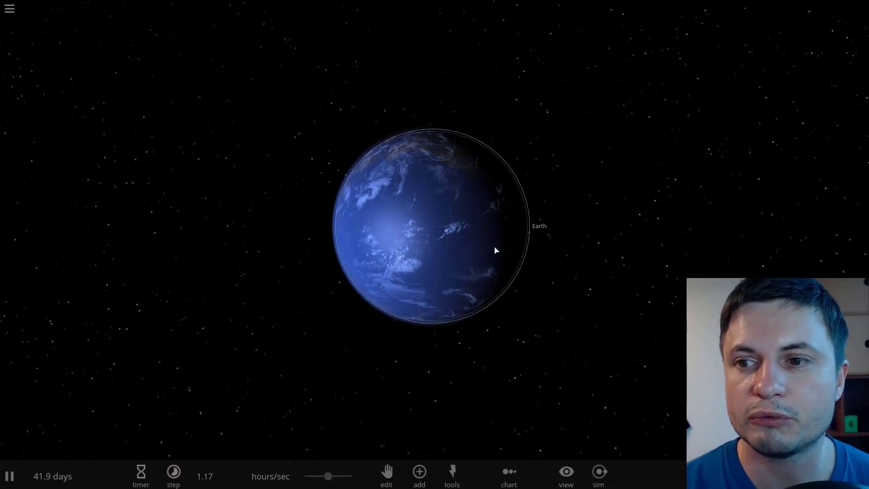
pyautogui.moveTo(347, 268); pyautogui.dragTo(260, 263, button='right')
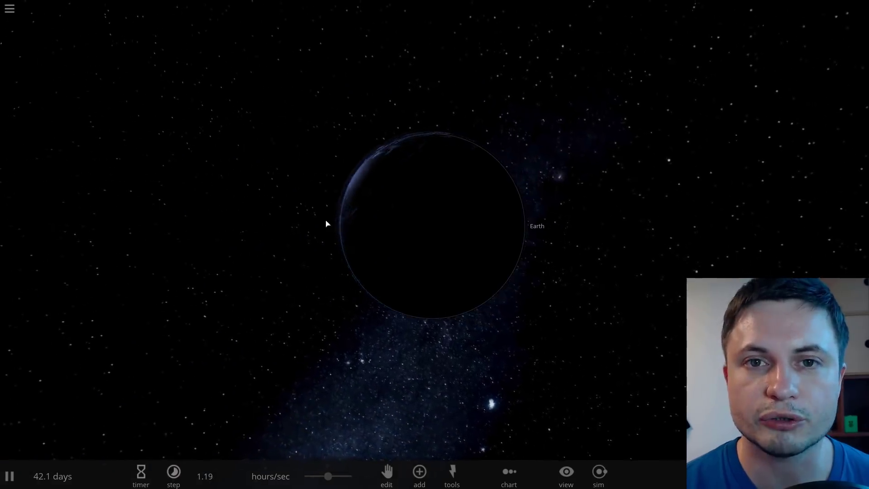
pyautogui.moveTo(326, 221); pyautogui.dragTo(295, 204, button='right')
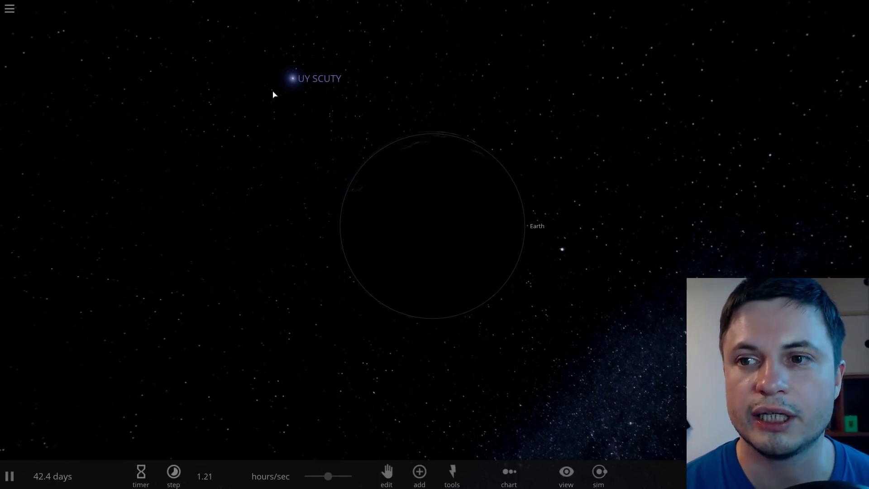
pyautogui.click(296, 85)
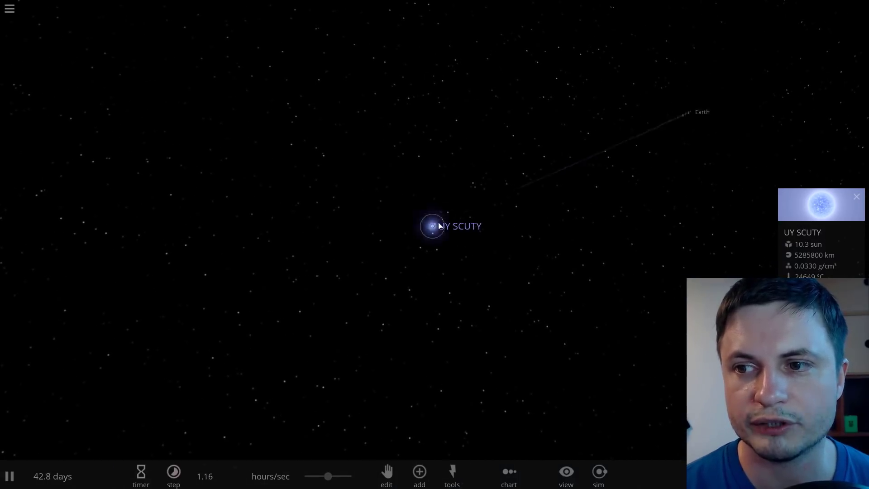
# Replace the blue UY SCUTY with a still UY Scuti star about 90.5 AU from Earth
pyautogui.scroll(5, 438, 226)
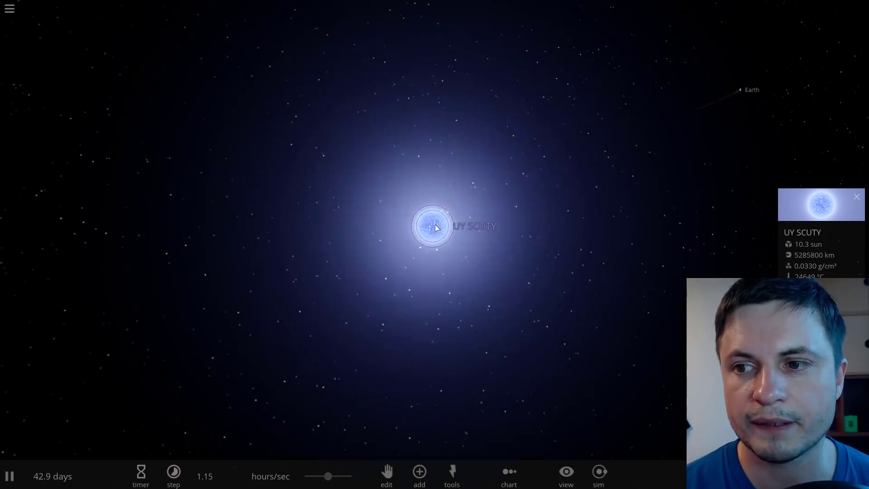
pyautogui.scroll(1, 435, 225)
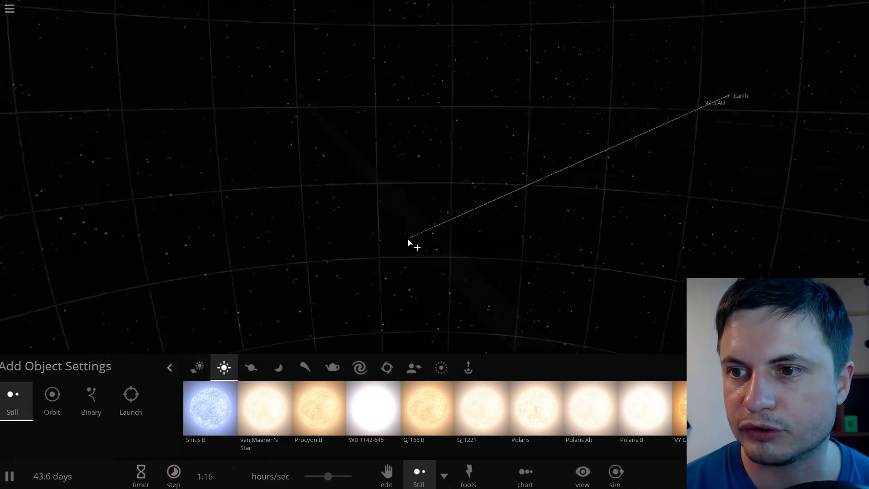
pyautogui.click(411, 244)
pyautogui.click(411, 237)
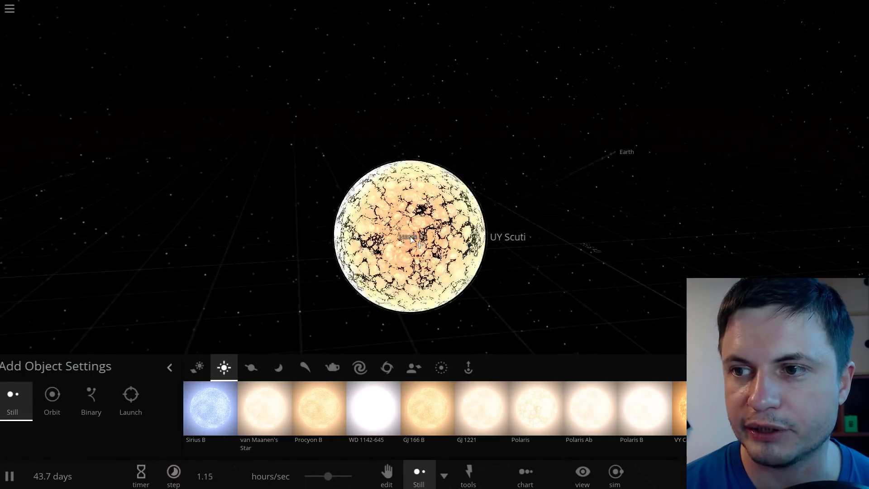
# Focus on Earth near UY Scuti, stop adding objects and examine the planet's heated surface from up close
pyautogui.doubleClick(620, 157)
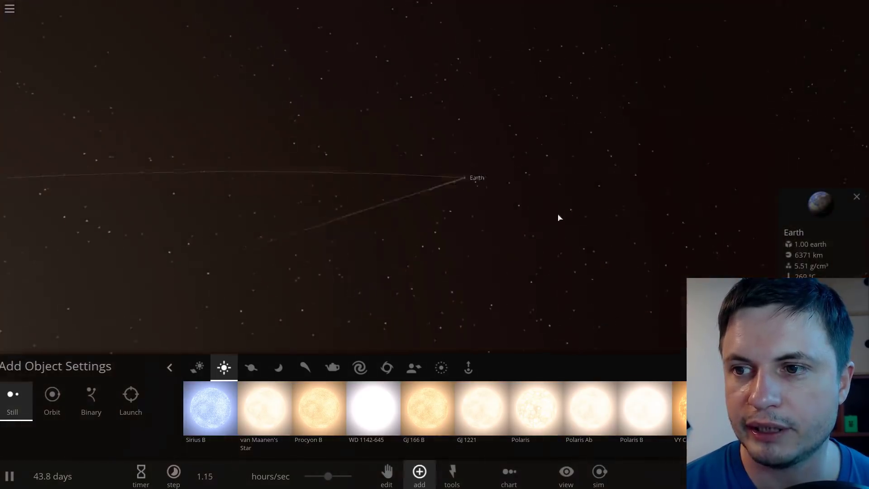
pyautogui.moveTo(430, 196)
pyautogui.mouseDown(button='right')
pyautogui.moveTo(417, 199)
pyautogui.moveTo(427, 188)
pyautogui.mouseUp(button='right')
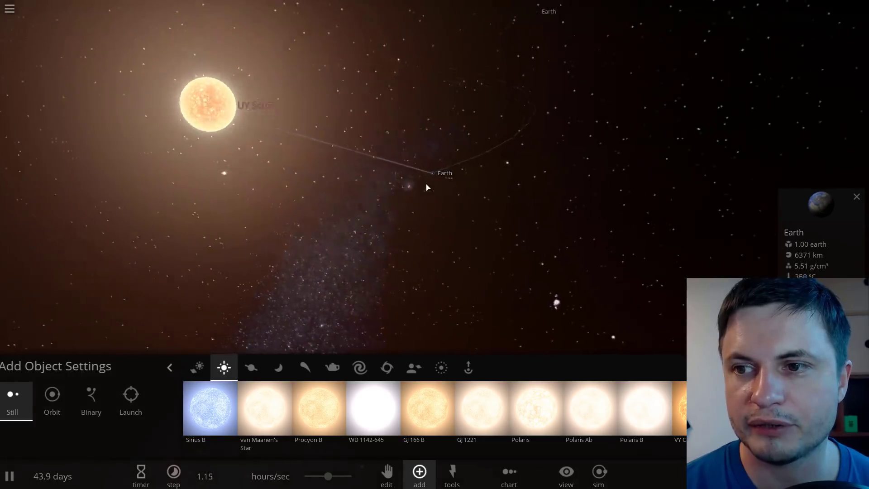
pyautogui.scroll(5, 426, 188)
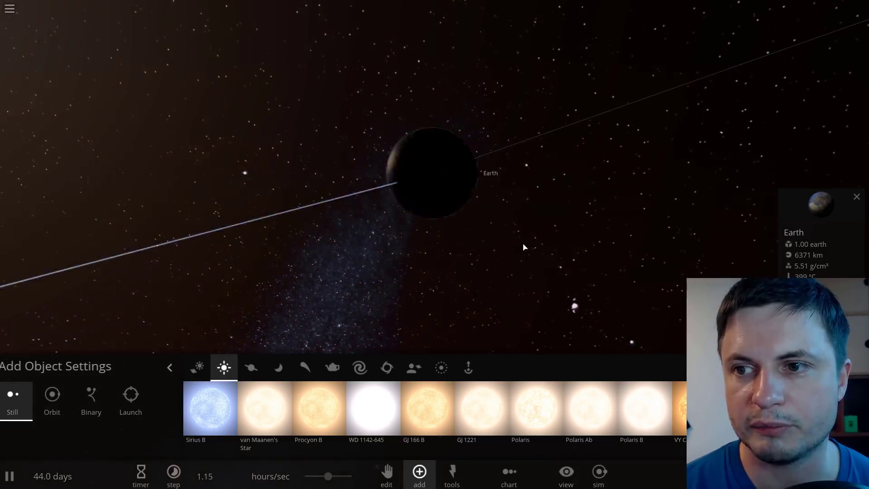
pyautogui.scroll(5, 502, 244)
pyautogui.moveTo(471, 236); pyautogui.dragTo(711, 285, button='right')
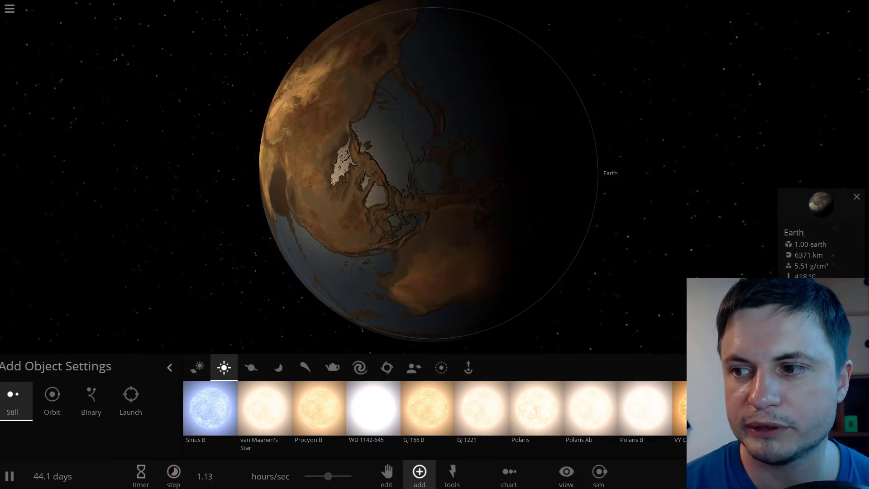
pyautogui.press('Escape')
pyautogui.moveTo(556, 290); pyautogui.dragTo(617, 284, button='right')
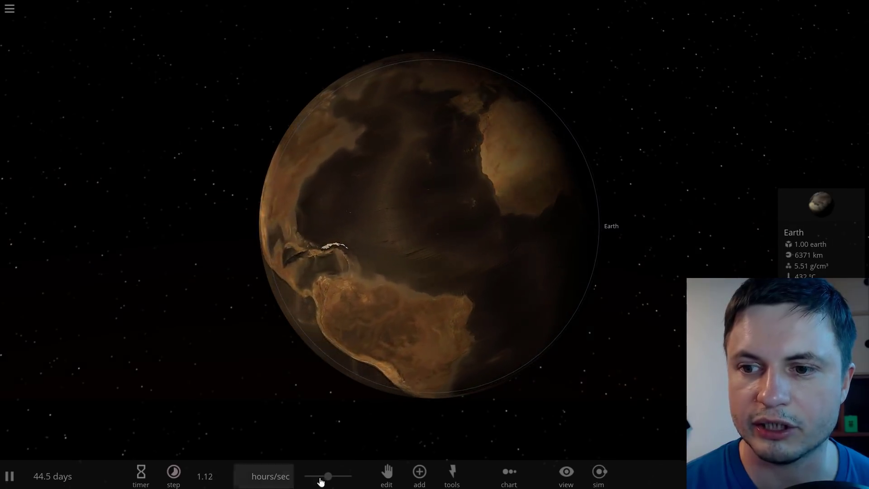
# Slow the simulation to about 34 mins/sec and check Earth's surface temperature in its climate properties
pyautogui.moveTo(335, 481); pyautogui.dragTo(345, 480)
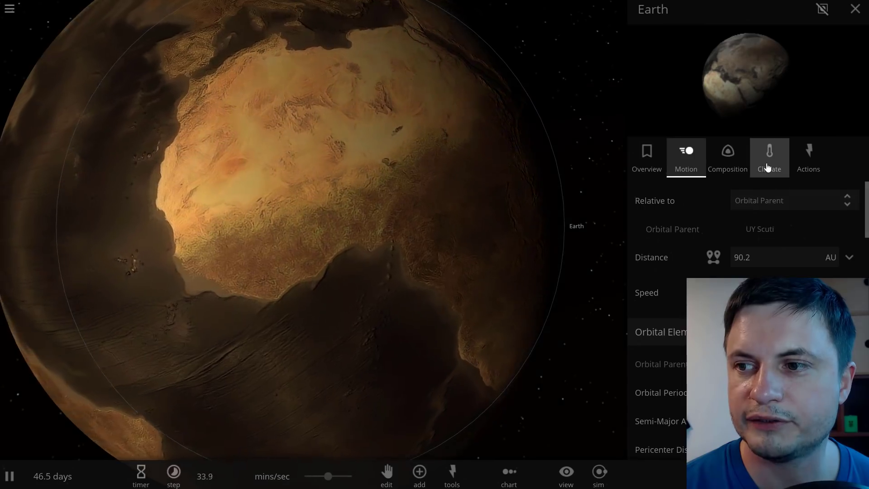
pyautogui.click(768, 167)
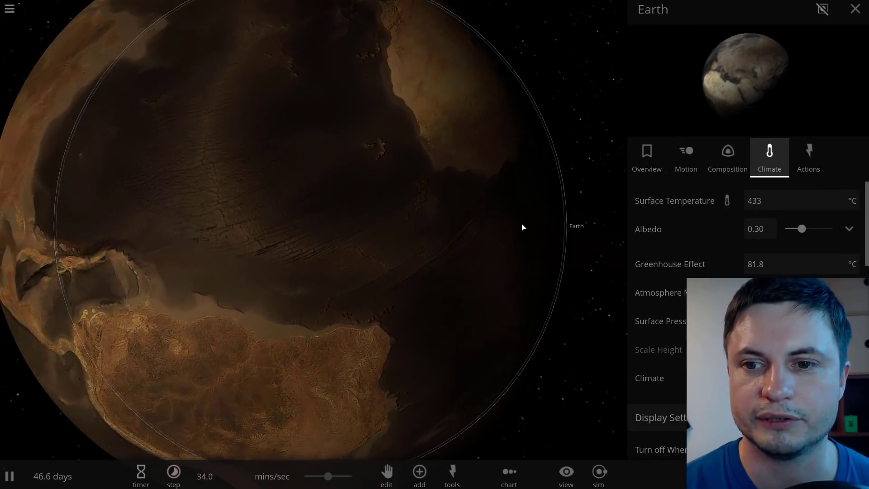
pyautogui.scroll(-3, 395, 236)
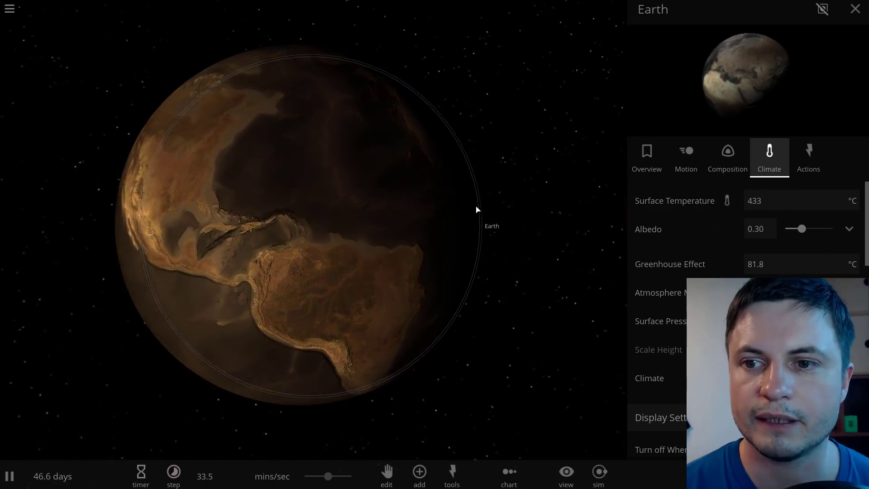
pyautogui.click(859, 15)
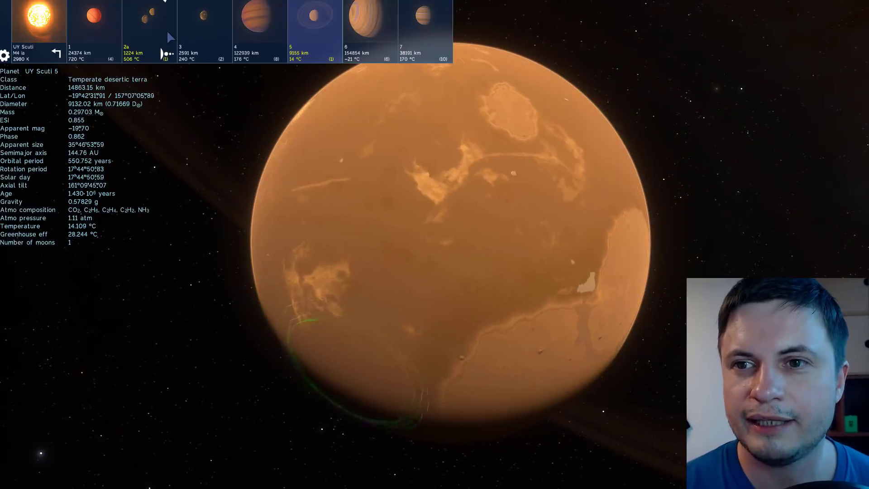
# In SpaceEngine, travel to the dwarf planet UY Scuti 2a and examine its sunlit side
pyautogui.click(162, 17)
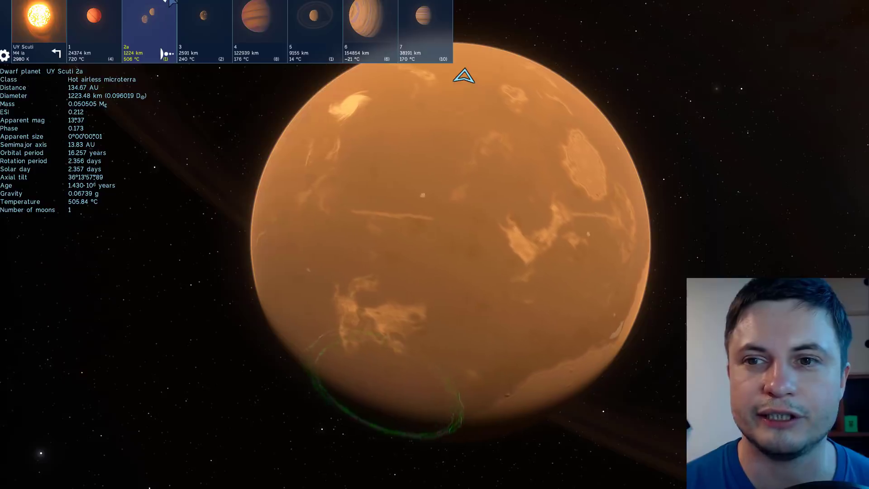
pyautogui.press('g')
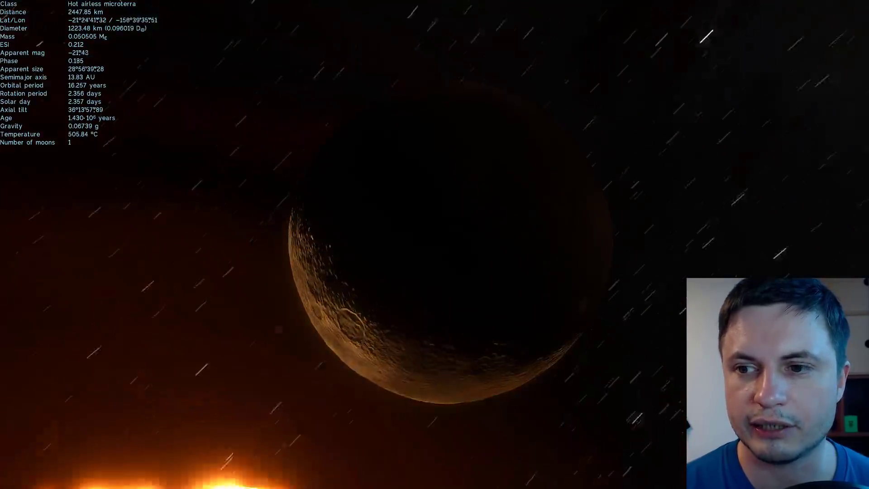
pyautogui.moveTo(353, 321); pyautogui.dragTo(519, 197, button='right')
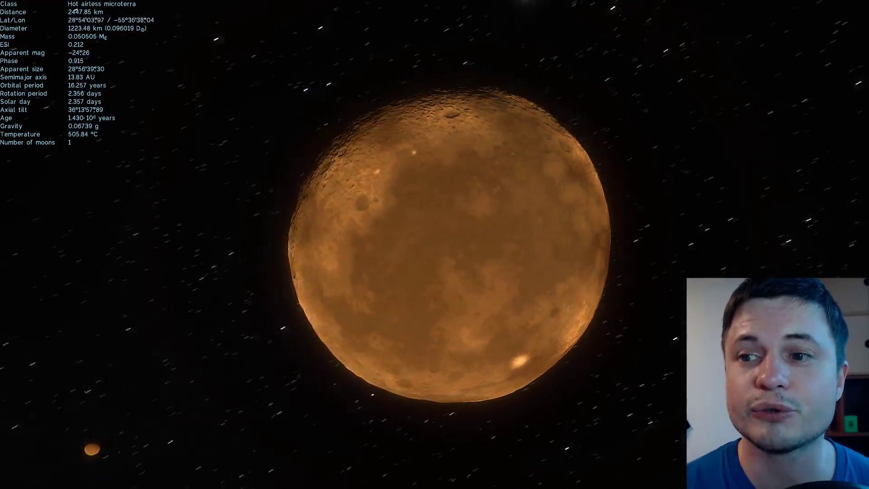
pyautogui.moveTo(294, 138); pyautogui.dragTo(311, 129, button='right')
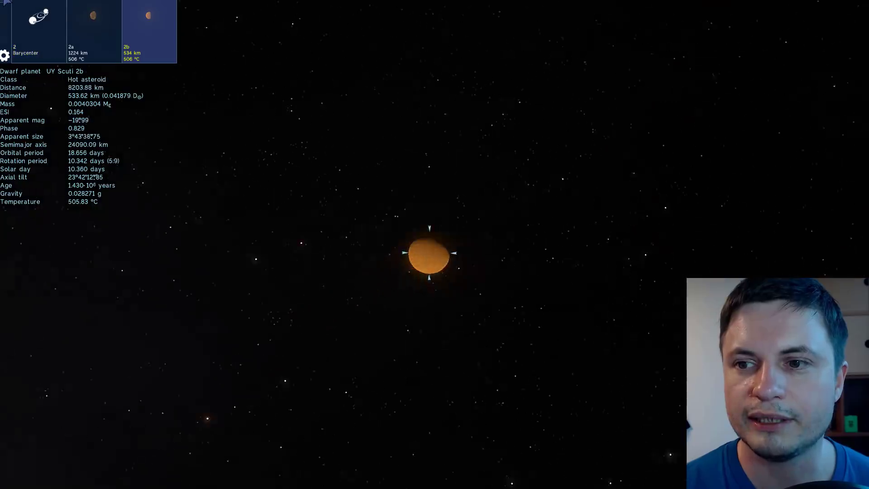
# Visit the companion dwarf planet UY Scuti 2b and examine the temperate superoceanic moon in the same system
pyautogui.press('g')
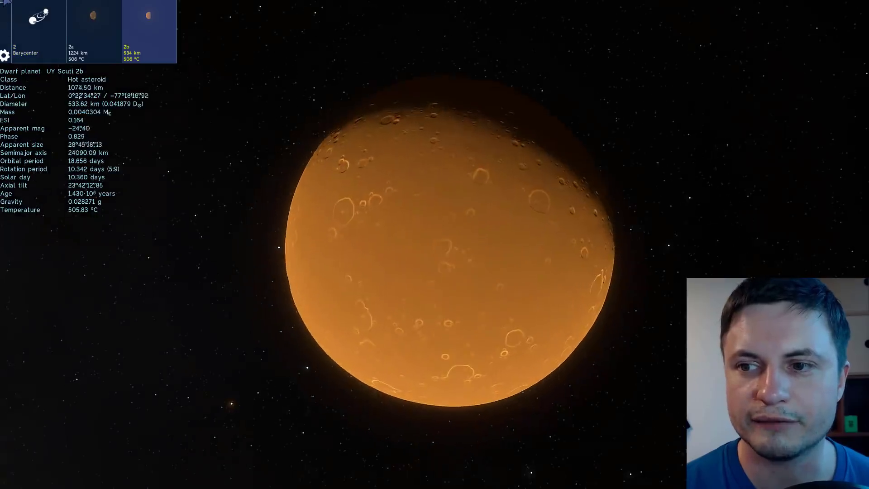
pyautogui.moveTo(434, 244); pyautogui.dragTo(463, 215, button='right')
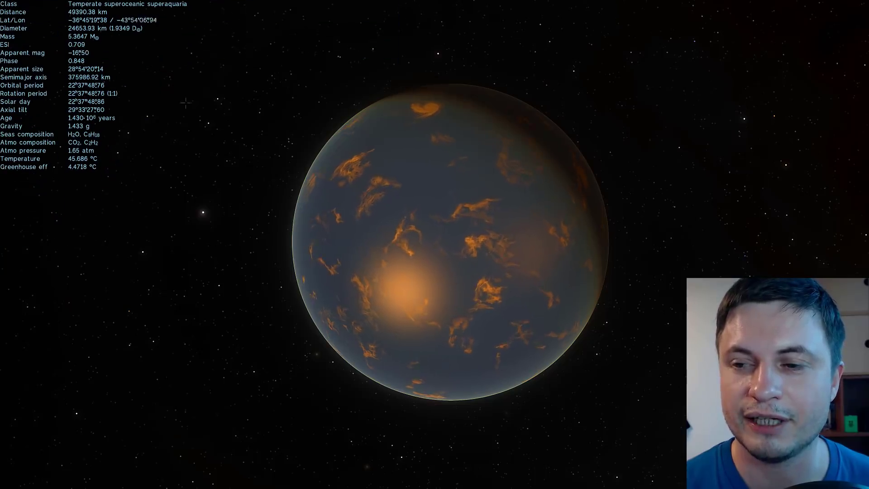
pyautogui.moveTo(297, 135); pyautogui.dragTo(385, 154, button='right')
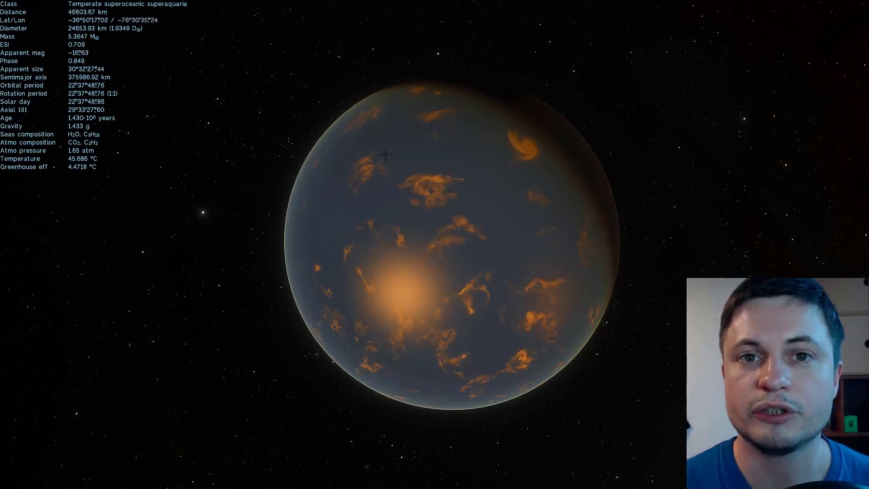